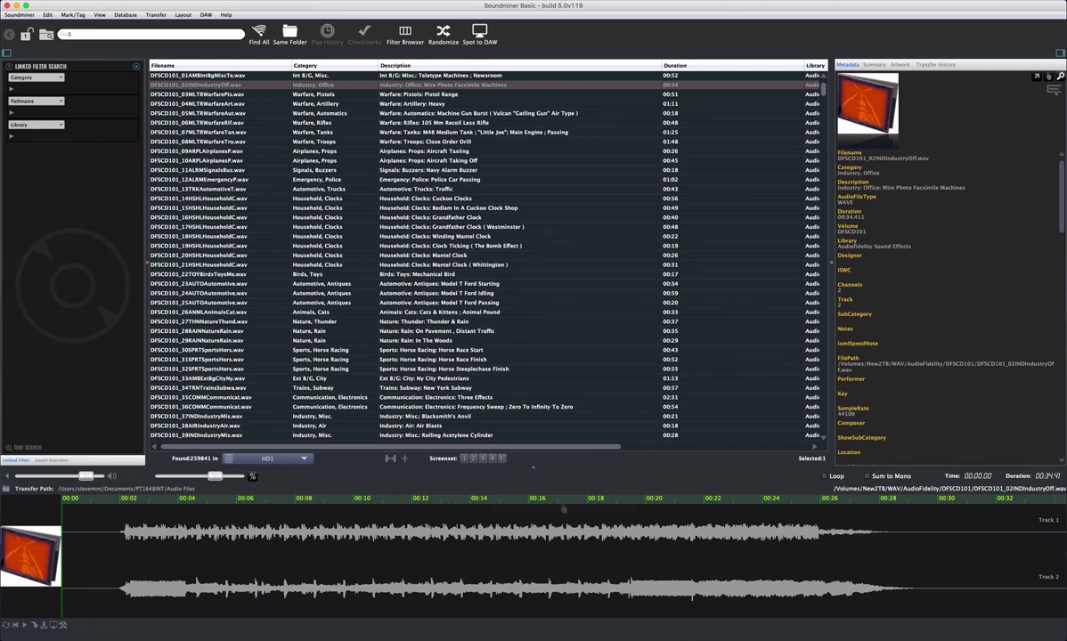
- Run a keyword search for 'crash metal -wood'
{"action": "left_click", "coordinate": [65, 34]}
{"action": "type", "text": "crash metal -wood"}
{"action": "key", "text": "Return"}
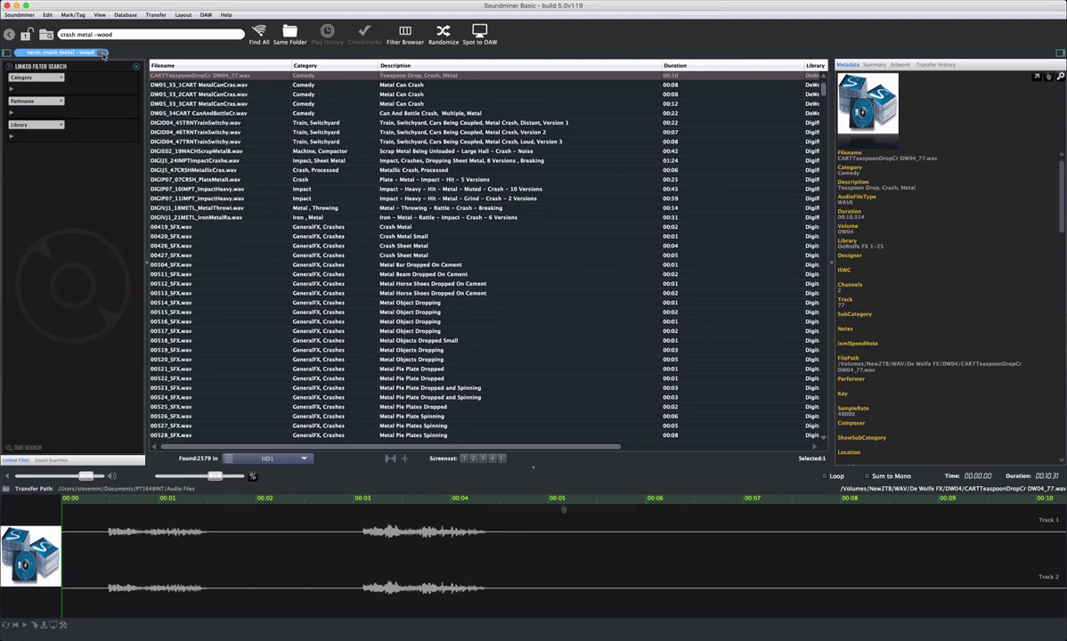
- Replace it with a search for 'wind -window -windmill'
{"action": "left_click", "coordinate": [102, 51]}
{"action": "type", "text": "wind"}
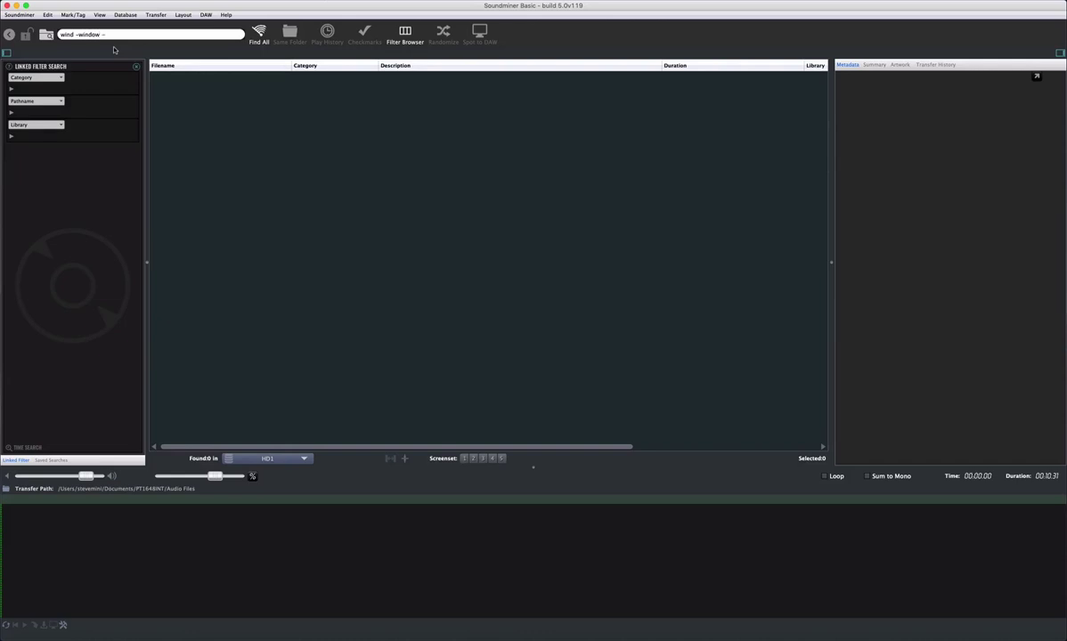
{"action": "type", "text": "-window -windmill"}
{"action": "key", "text": "Return"}
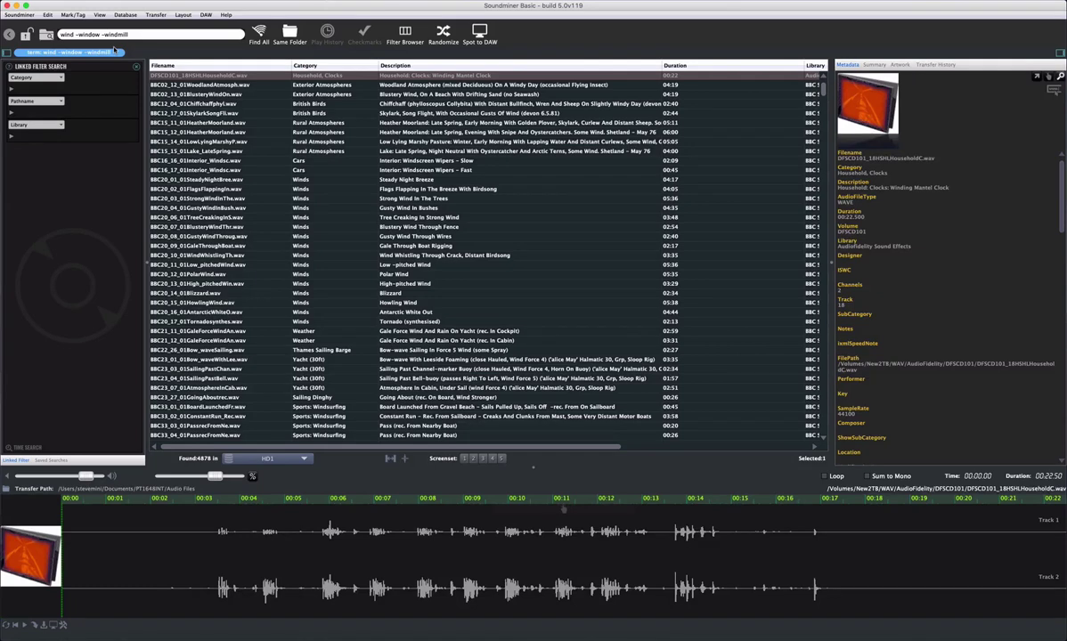
- Search for 'hit -arrow', then clear the search to list every file again
{"action": "left_click", "coordinate": [113, 52]}
{"action": "key", "text": "BackSpace"}
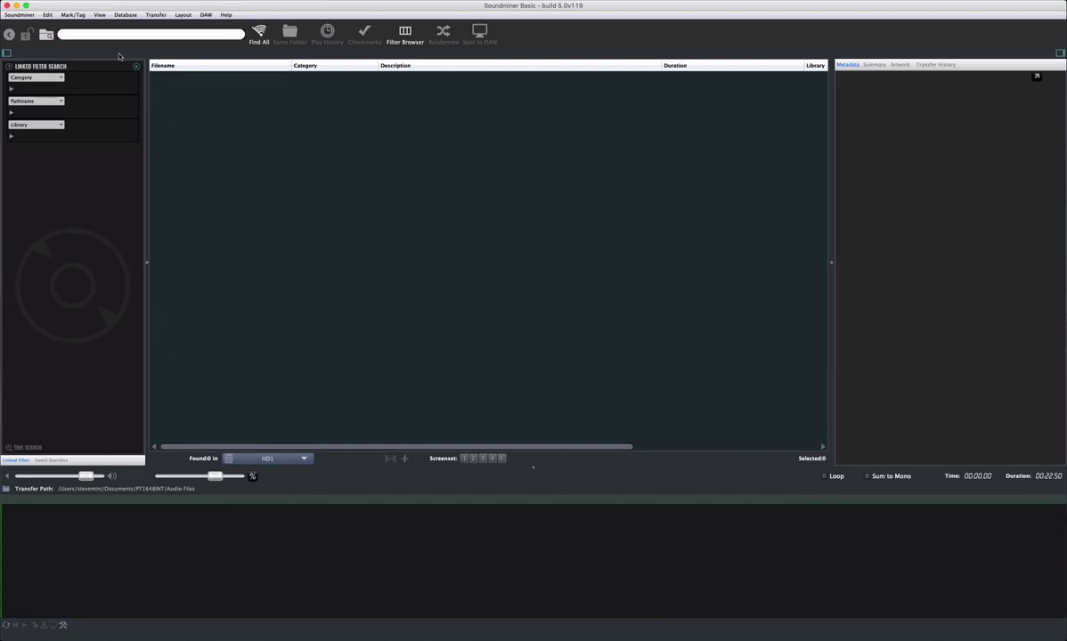
{"action": "type", "text": "hit -arrow"}
{"action": "key", "text": "Return"}
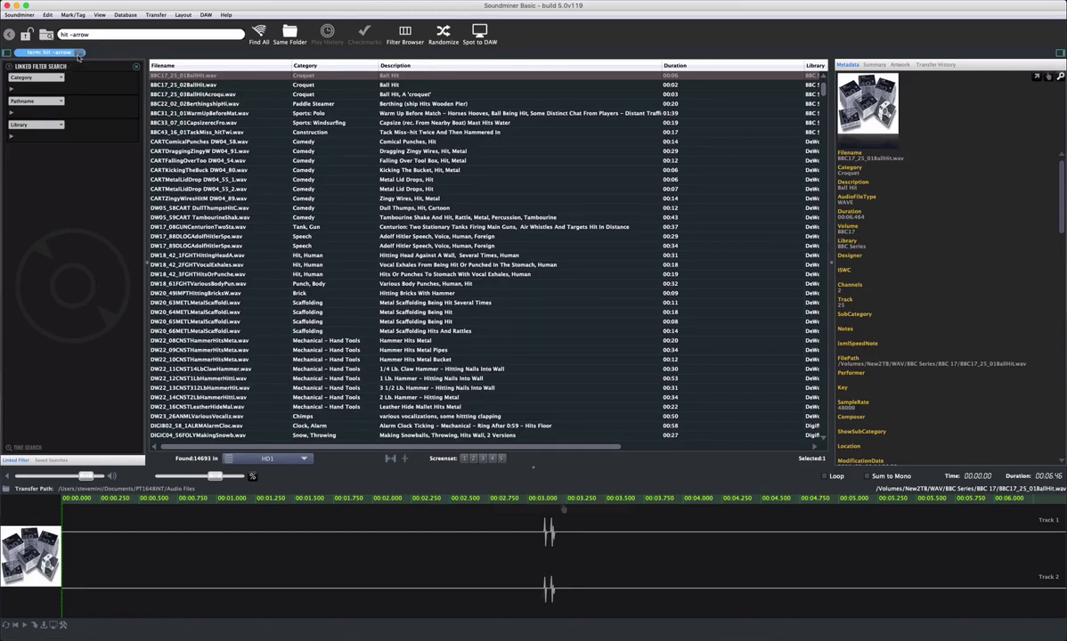
{"action": "left_click", "coordinate": [79, 52]}
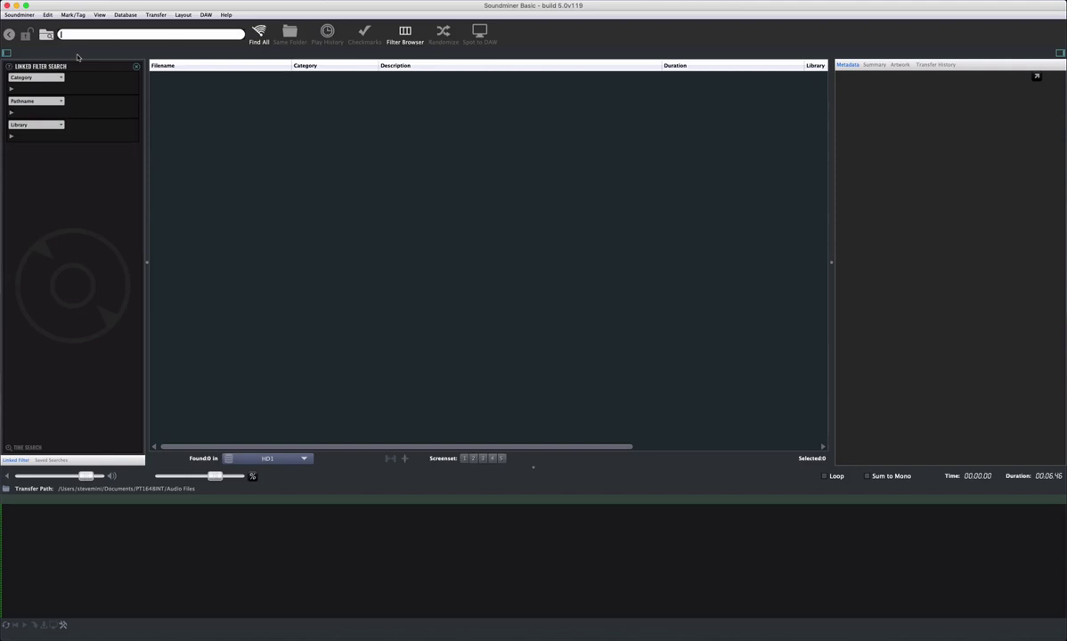
{"action": "key", "text": "Return"}
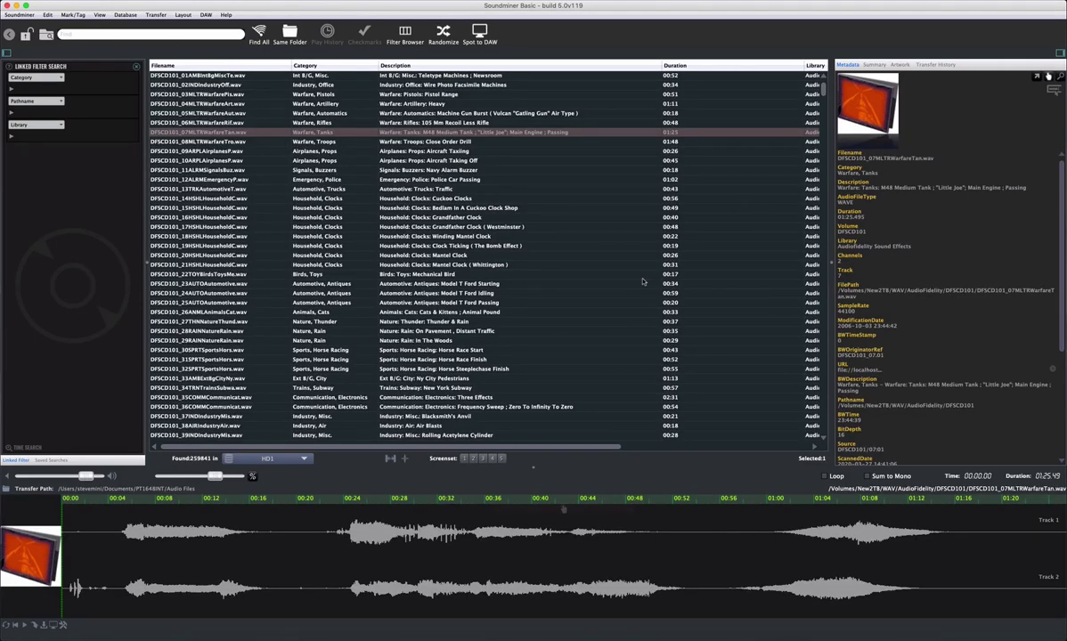
- Move down to the cuckoo clocks sound, filter by its Household, Clocks category, and show empty metadata fields
{"action": "key", "text": "Down"}
{"action": "key", "text": "Down"}
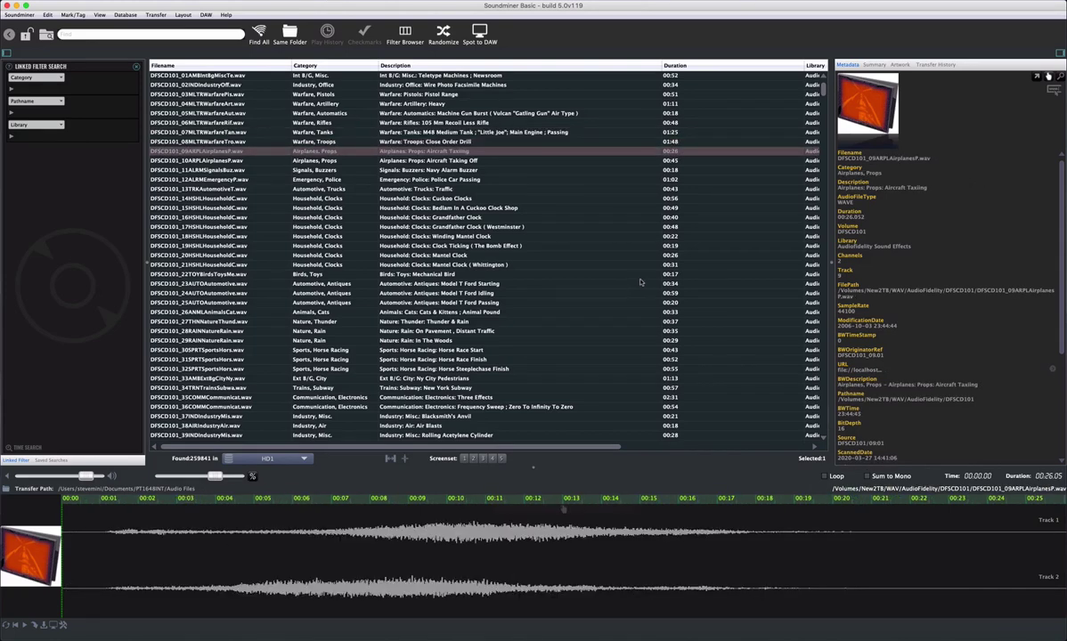
{"action": "key", "text": "Down"}
{"action": "key", "text": "Down"}
{"action": "key", "text": "Down"}
{"action": "key", "text": "Down"}
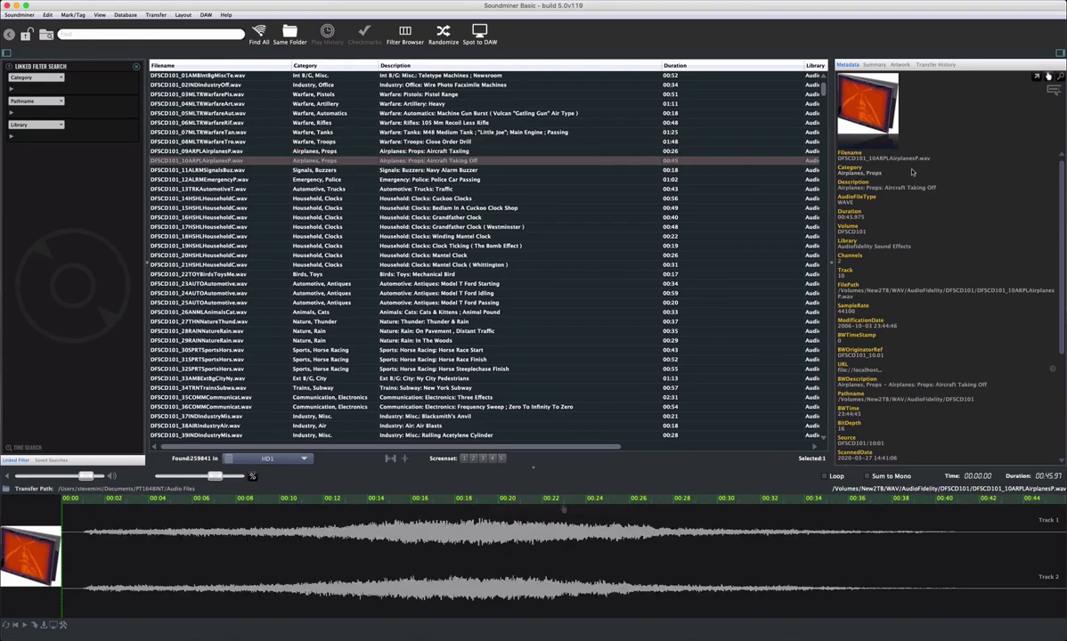
{"action": "key", "text": "Down"}
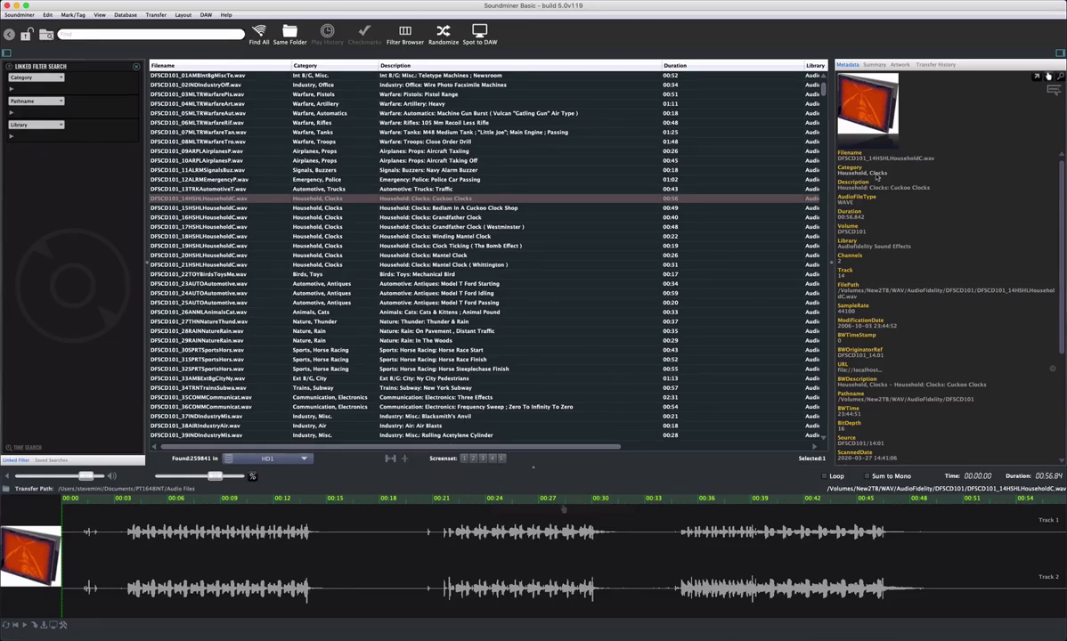
{"action": "double_click", "coordinate": [876, 175]}
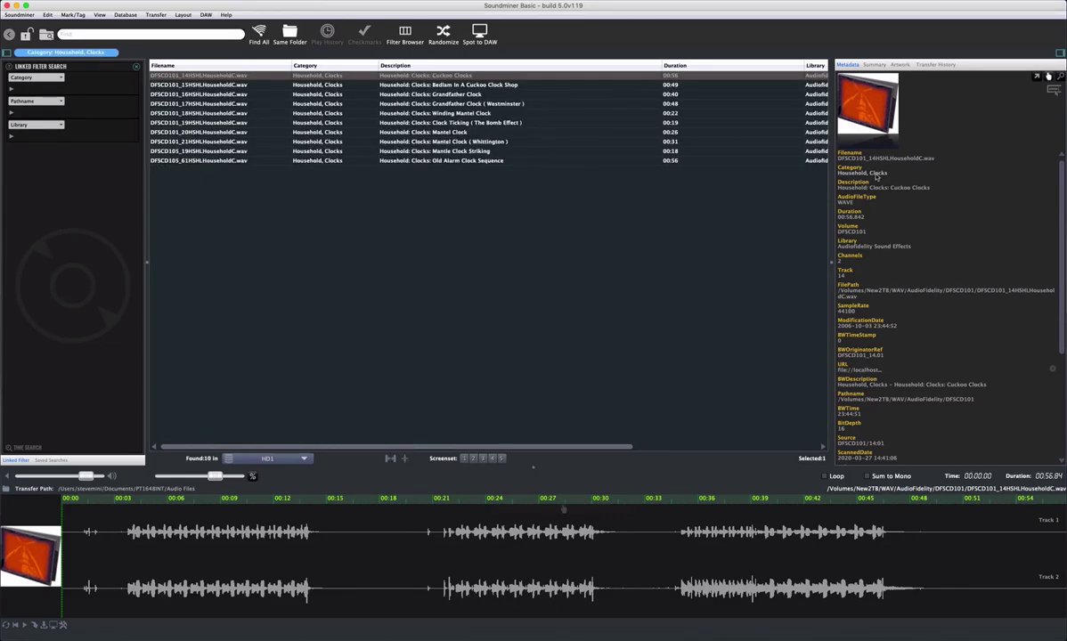
{"action": "left_click", "coordinate": [1059, 77]}
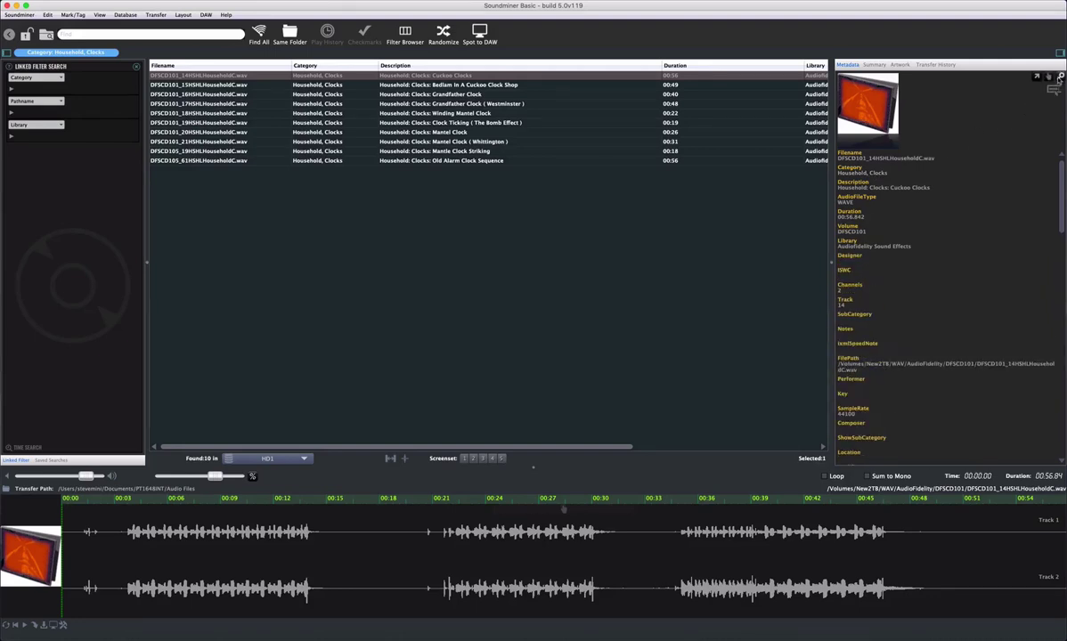
- Search on the Category value, then the Filename value, reaching 212 files, and bring up Advanced Find
{"action": "left_click", "coordinate": [878, 175]}
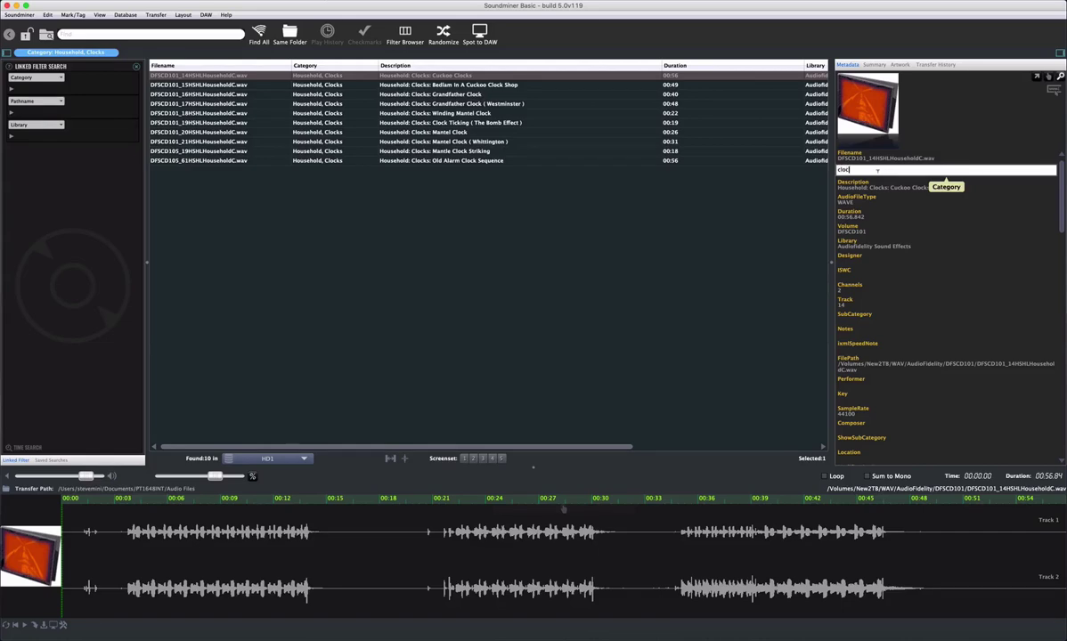
{"action": "key", "text": "Return"}
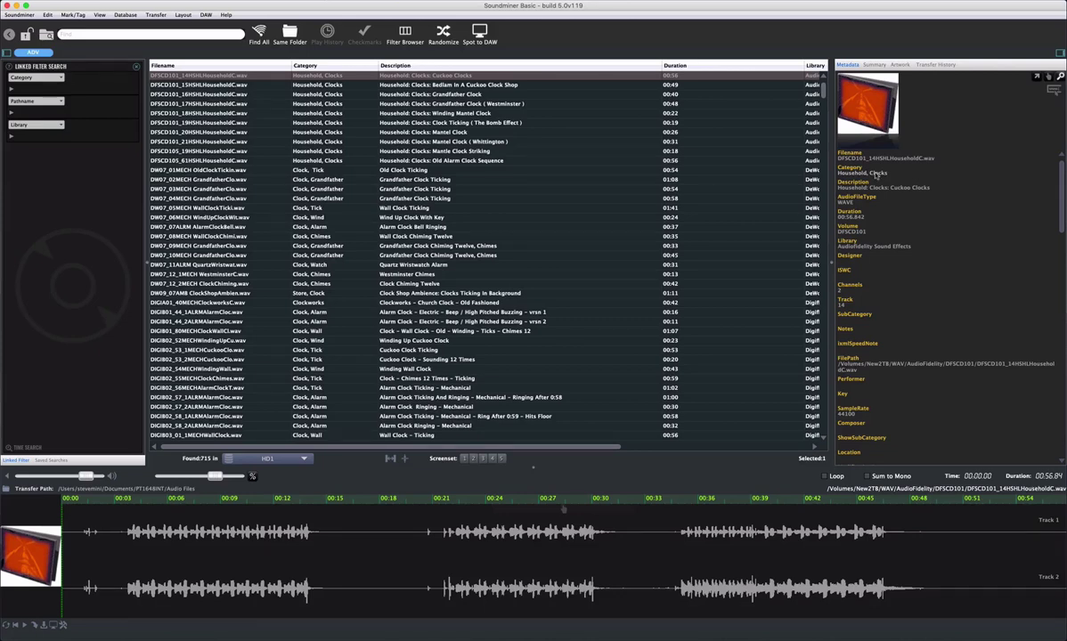
{"action": "left_click", "coordinate": [867, 158]}
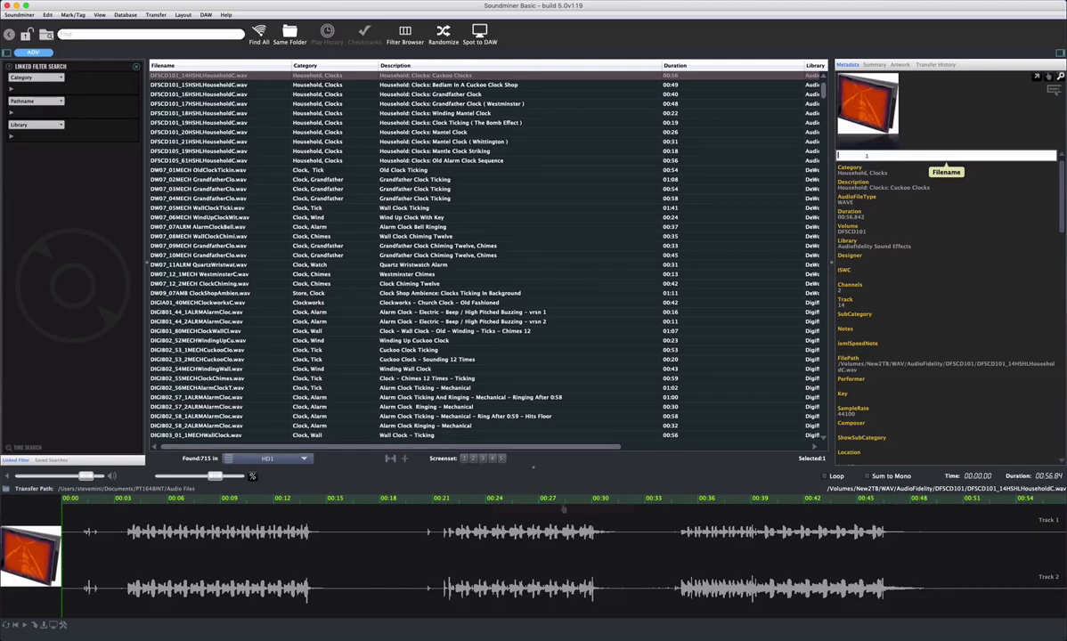
{"action": "key", "text": "Return"}
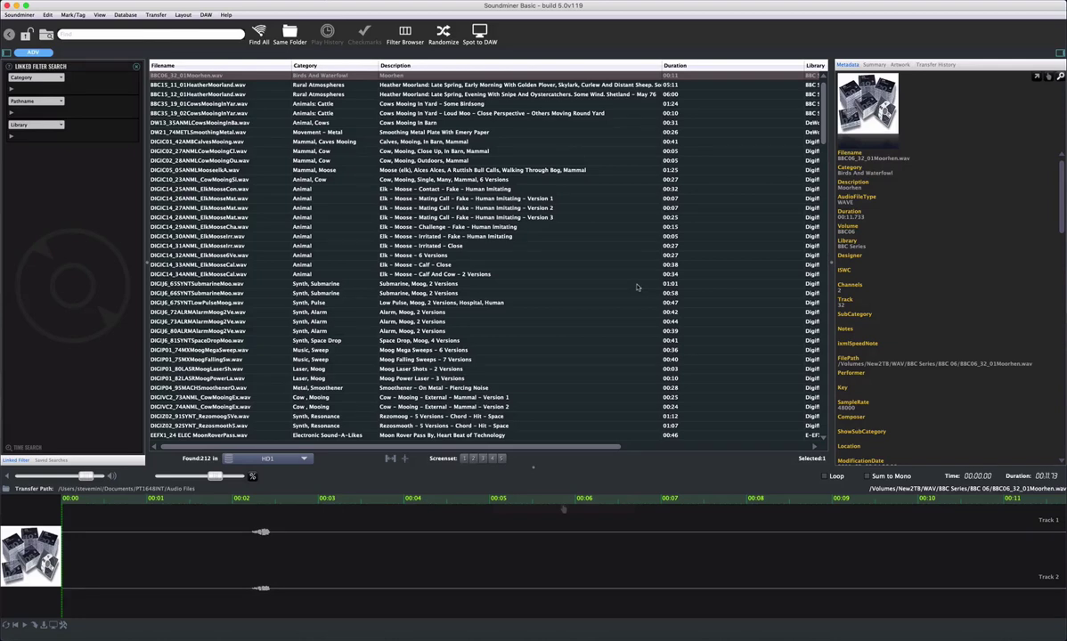
{"action": "key", "text": "super+f"}
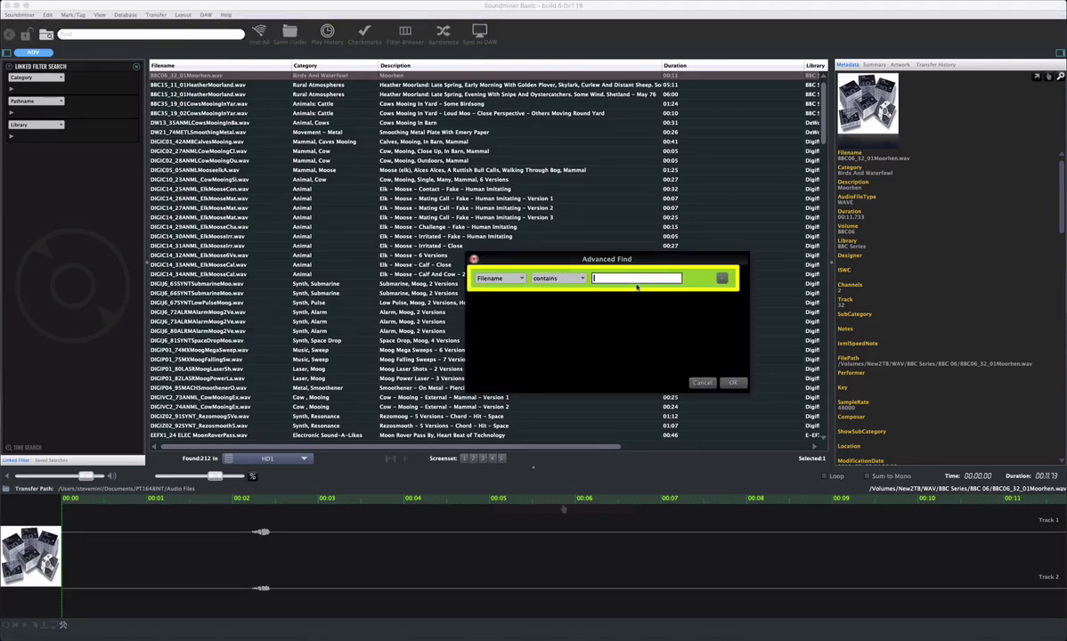
- Keep Filename 'contains' and add Category and Volume conditions, with Volume set to DF
{"action": "left_click", "coordinate": [558, 278]}
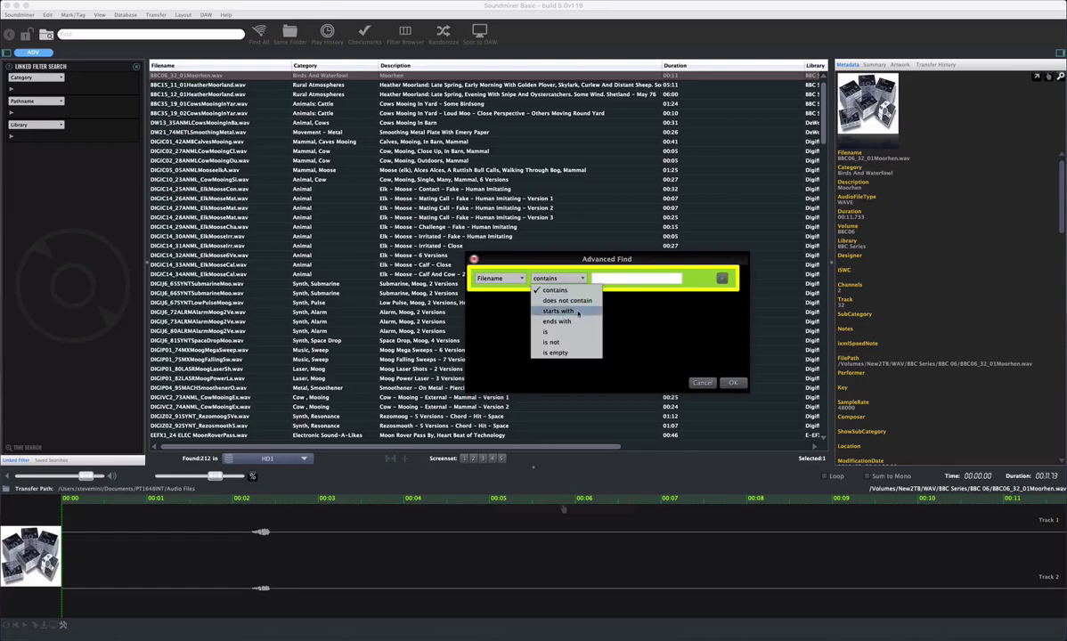
{"action": "left_click", "coordinate": [627, 323]}
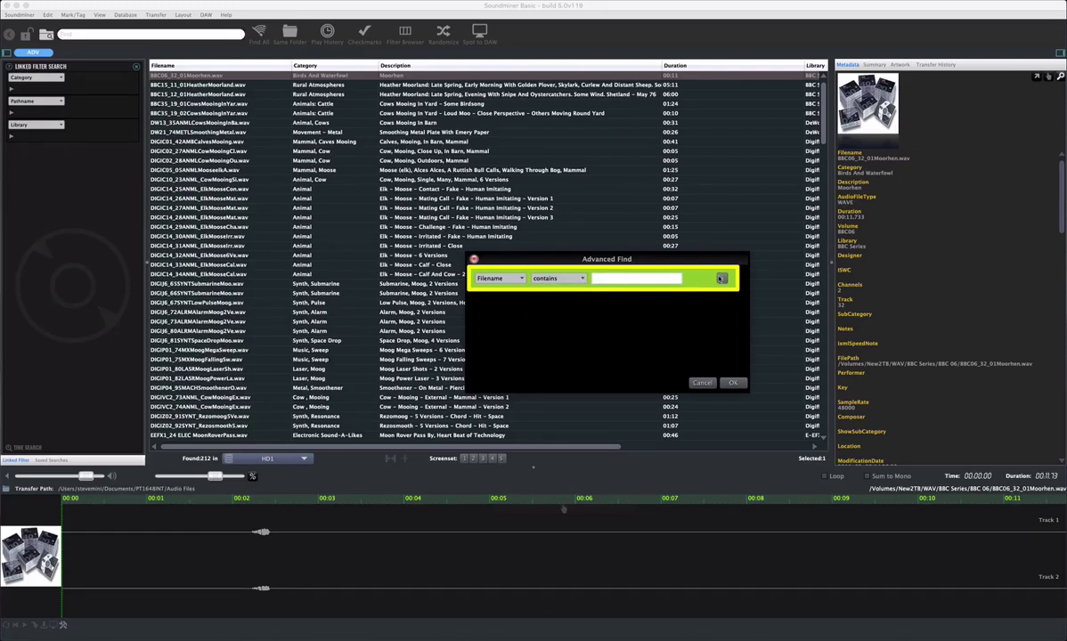
{"action": "left_click", "coordinate": [721, 277]}
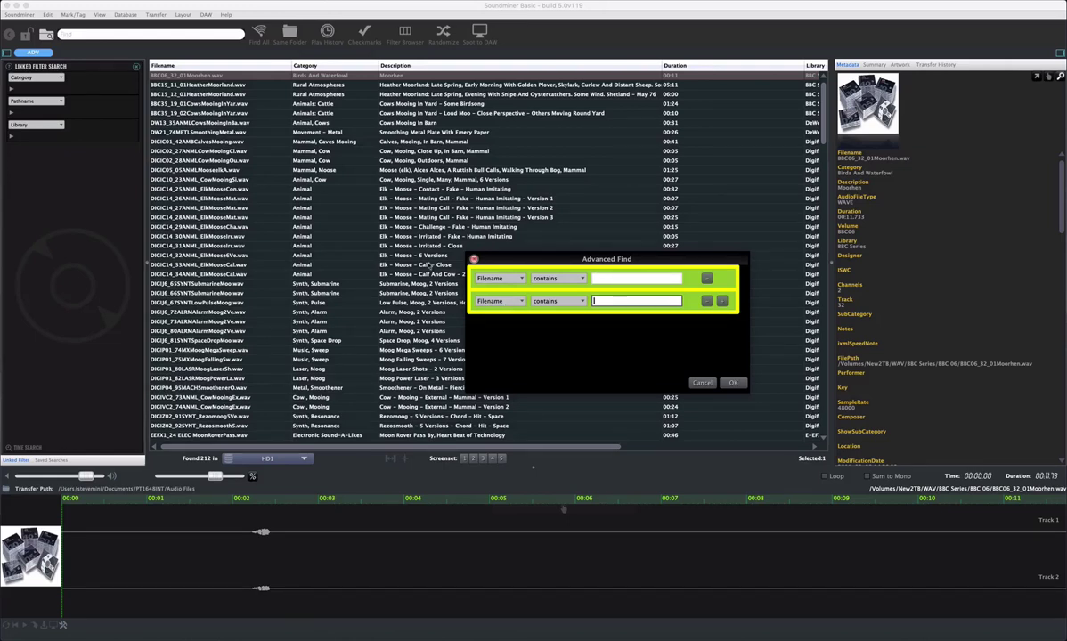
{"action": "left_click", "coordinate": [498, 301]}
{"action": "left_click", "coordinate": [499, 310]}
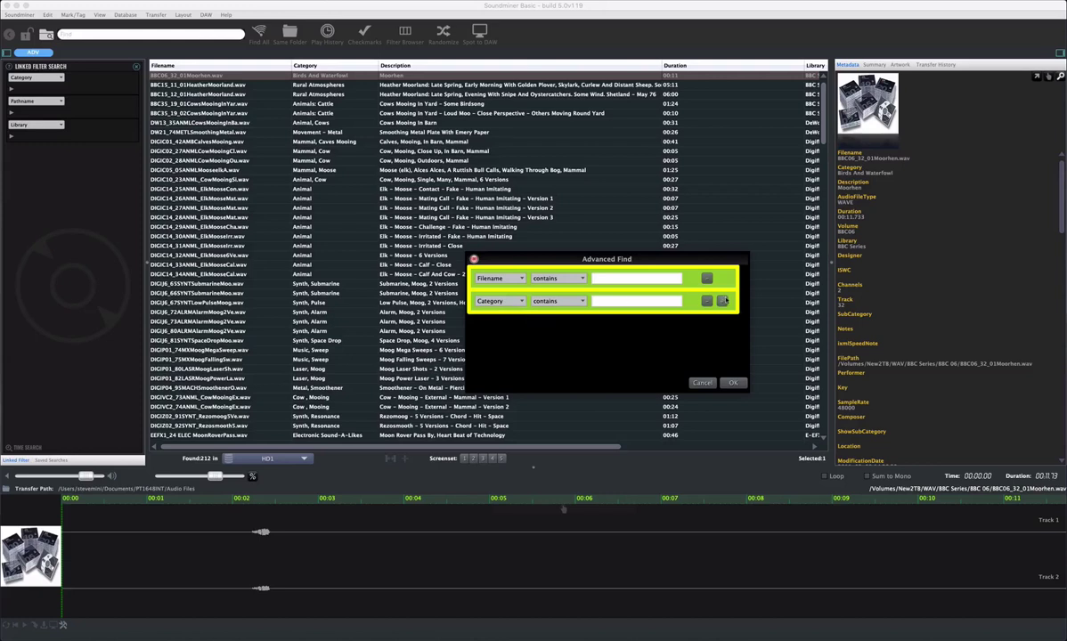
{"action": "key", "text": "Return"}
{"action": "left_click", "coordinate": [499, 323]}
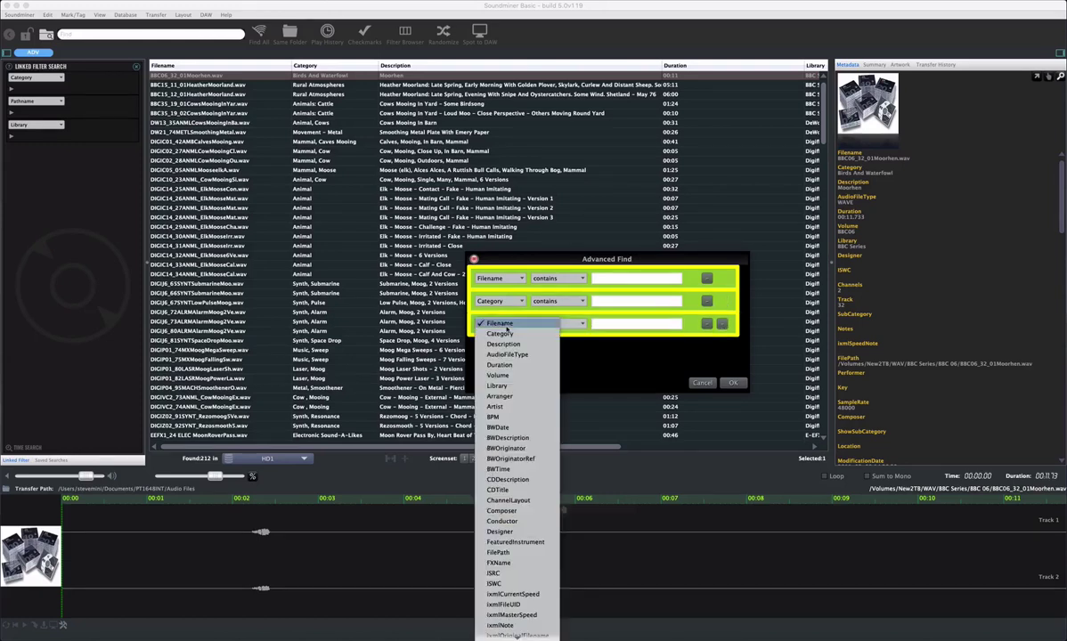
{"action": "left_click", "coordinate": [497, 375]}
{"action": "type", "text": "DF"}
- Enter rock for Category and $% for Filename, then cancel Advanced Find without applying it
{"action": "left_click", "coordinate": [603, 301]}
{"action": "type", "text": "rock"}
{"action": "left_click", "coordinate": [603, 278]}
{"action": "type", "text": "$%"}
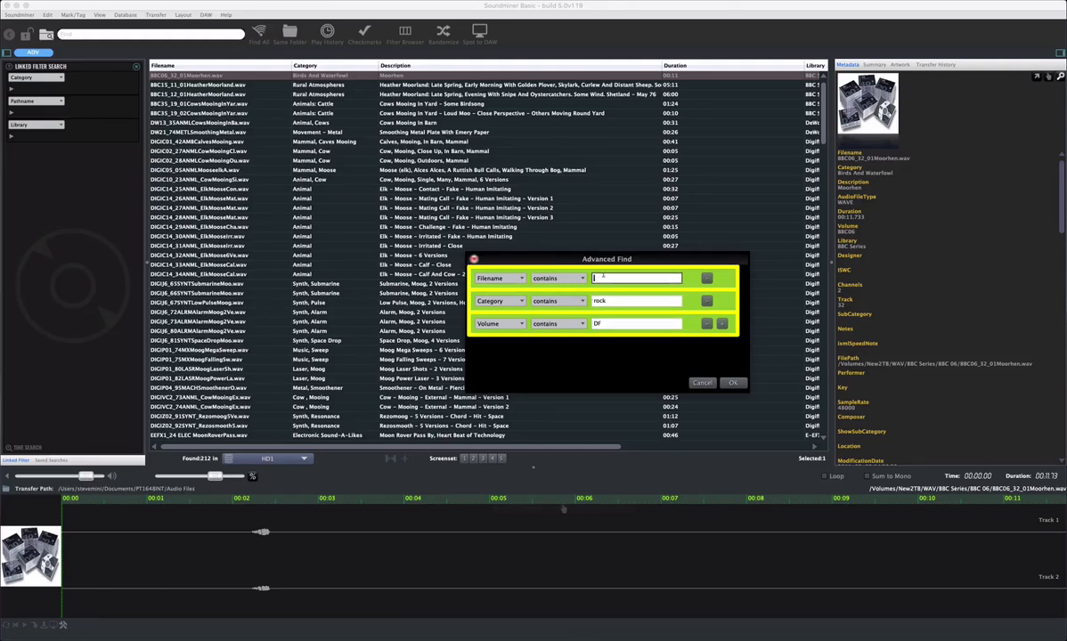
{"action": "left_click", "coordinate": [701, 382]}
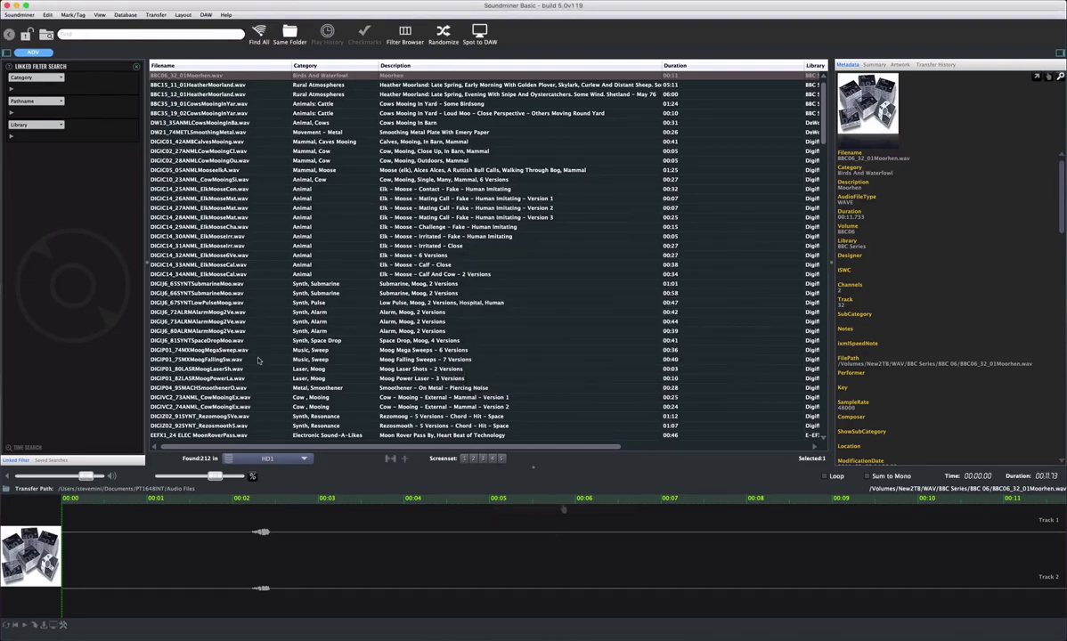
- Clear the advanced results and filter the Pathname list to New2TB's Soundstorm New folder
{"action": "left_click", "coordinate": [45, 55]}
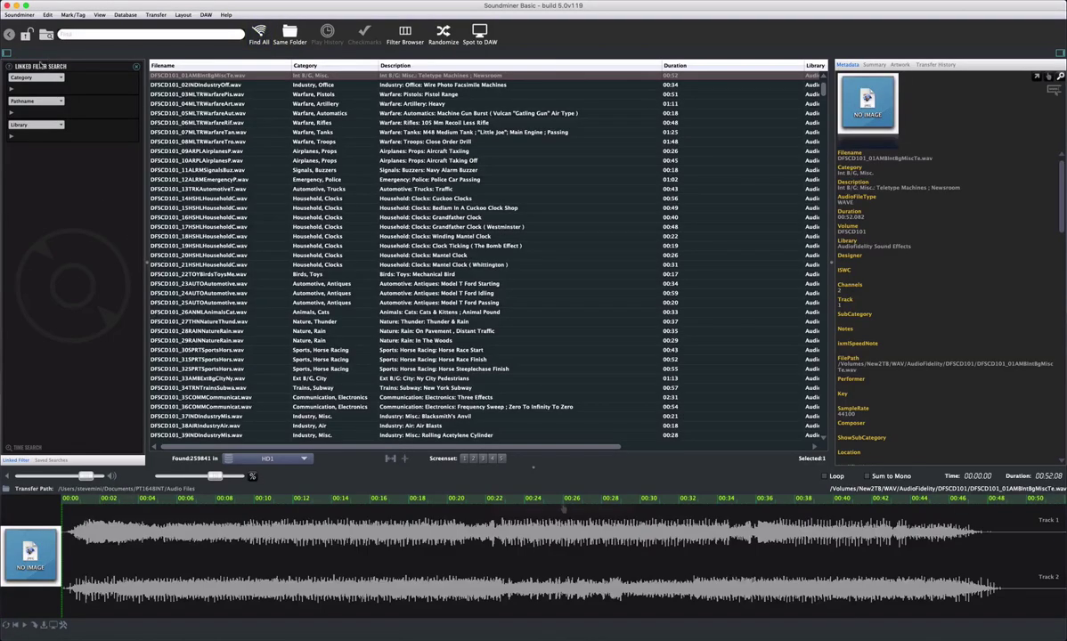
{"action": "left_click", "coordinate": [11, 89]}
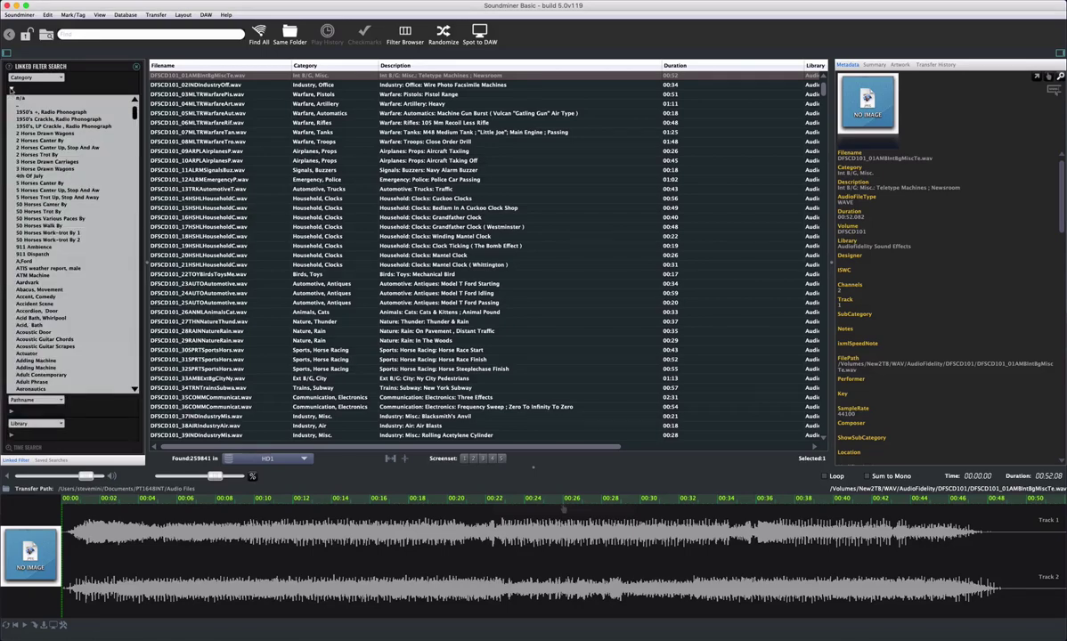
{"action": "left_click", "coordinate": [10, 89]}
{"action": "left_click", "coordinate": [11, 112]}
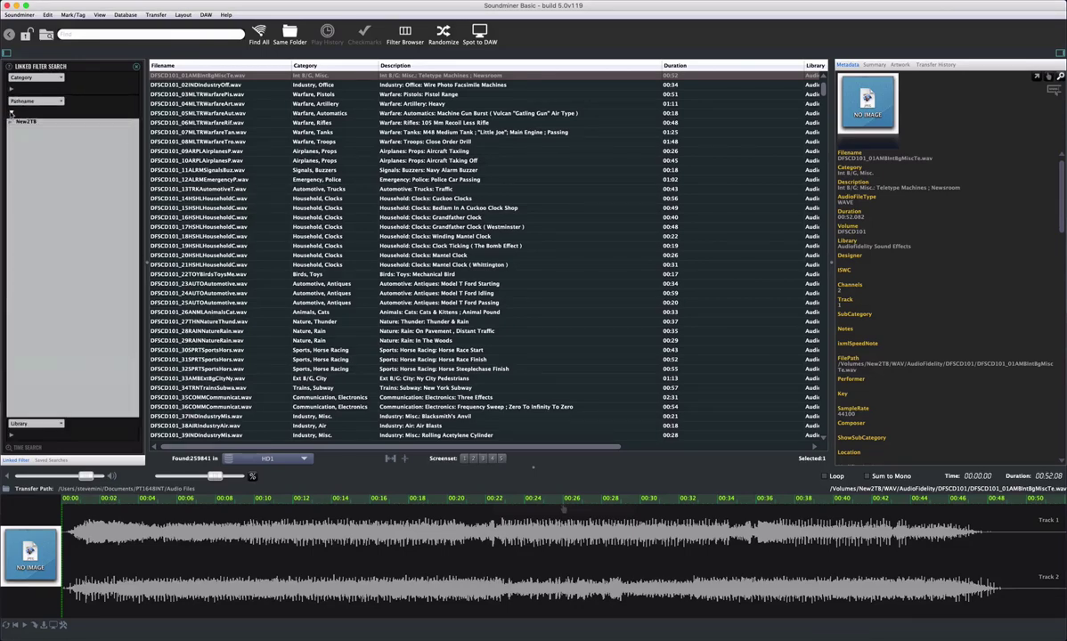
{"action": "left_click", "coordinate": [10, 122]}
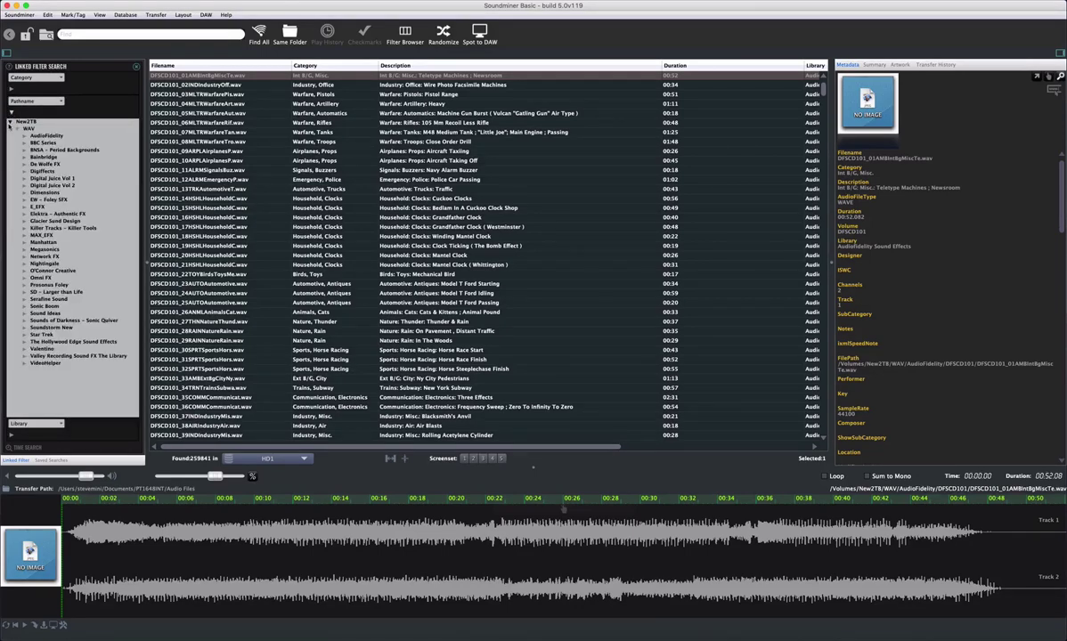
{"action": "left_click", "coordinate": [61, 328]}
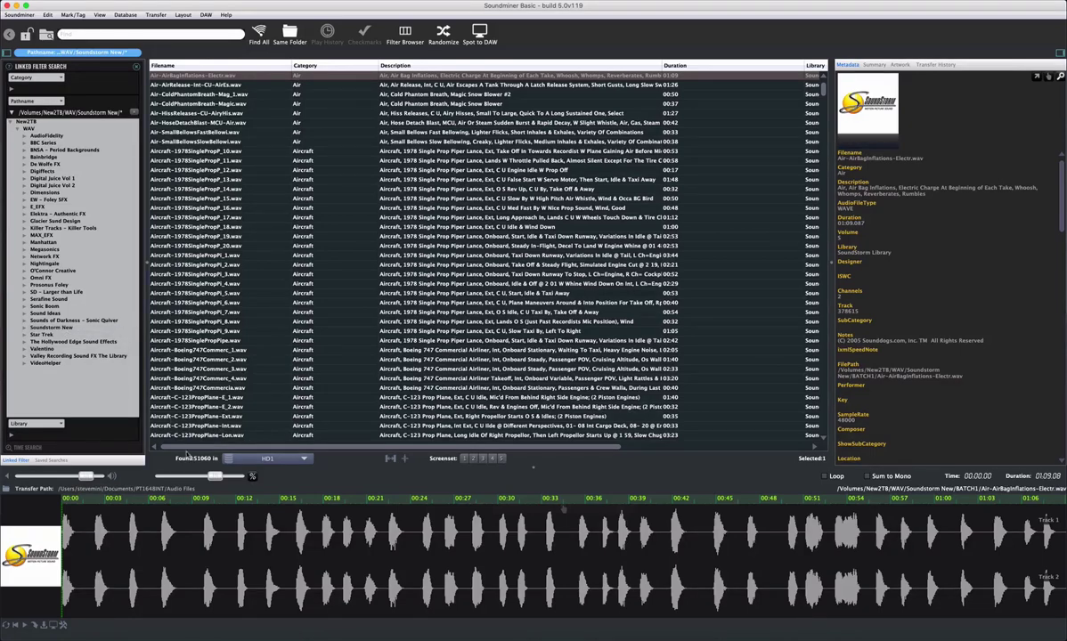
- Filter the Category list to Air, By after trying Air, Air, Release, Door and Air, Breath, Whoosh
{"action": "left_click", "coordinate": [10, 88]}
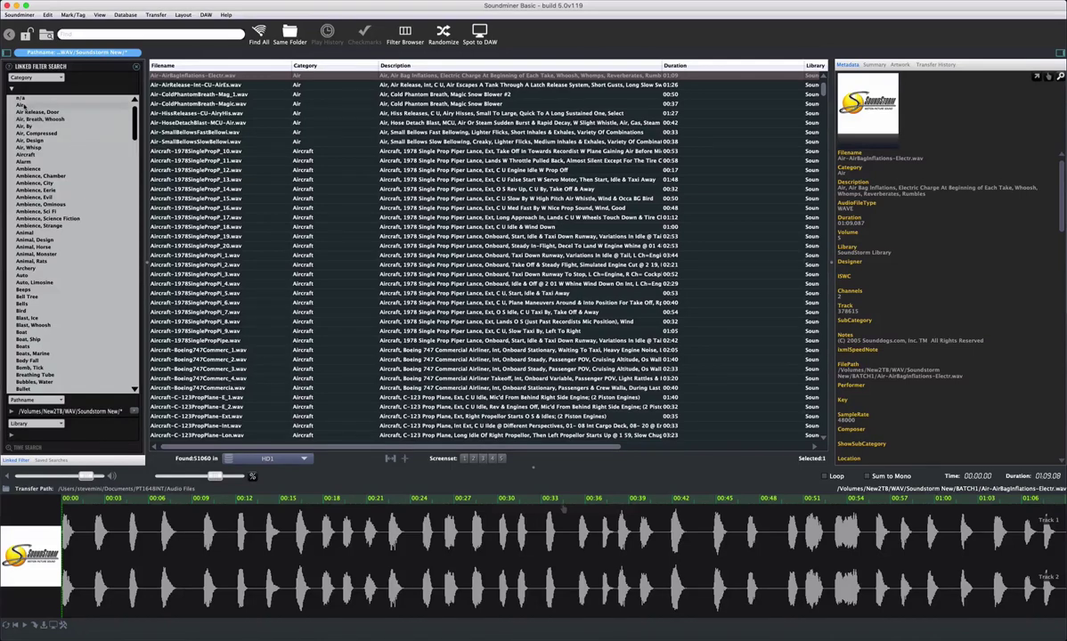
{"action": "left_click", "coordinate": [22, 105]}
{"action": "left_click", "coordinate": [27, 112]}
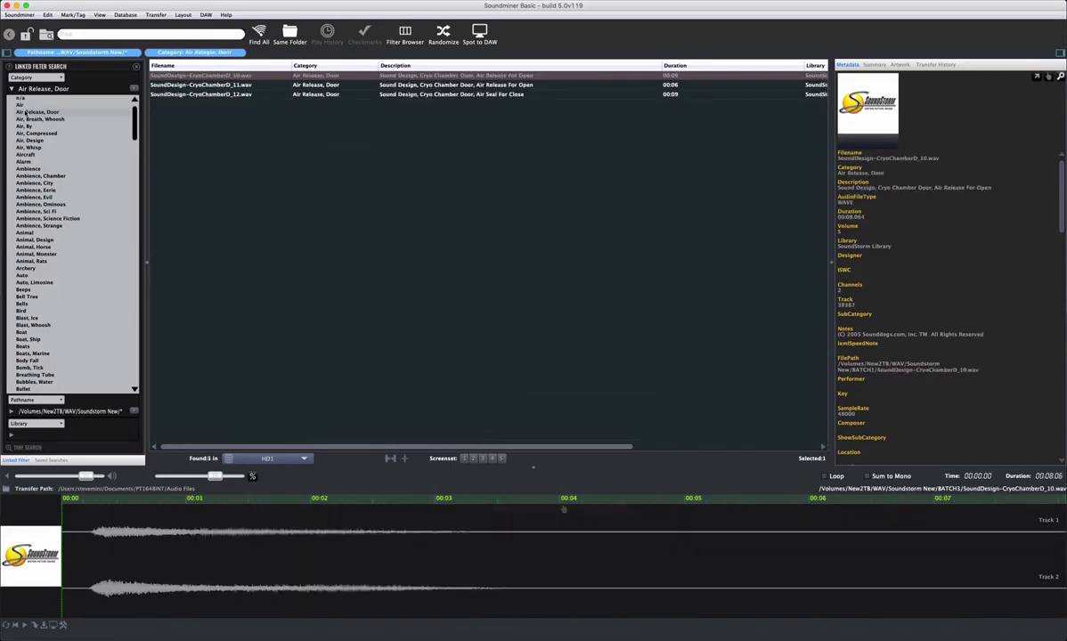
{"action": "left_click", "coordinate": [27, 120]}
{"action": "left_click", "coordinate": [24, 126]}
- Apply a Less Than 30 seconds duration filter and drop the Soundstorm New path filter
{"action": "left_click", "coordinate": [25, 446]}
{"action": "type", "text": "30"}
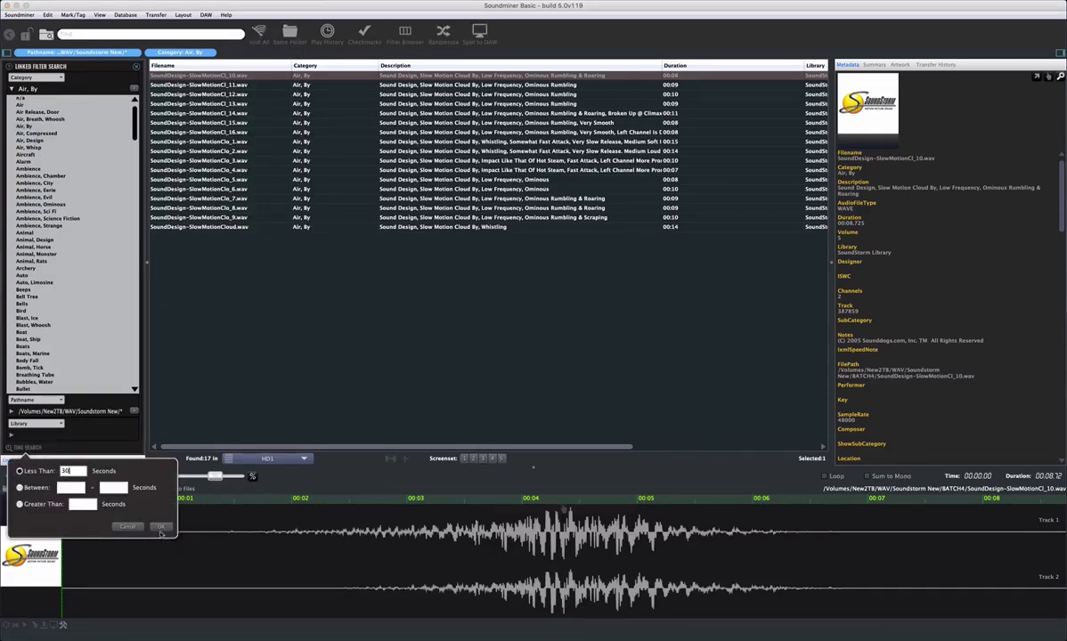
{"action": "left_click", "coordinate": [160, 526]}
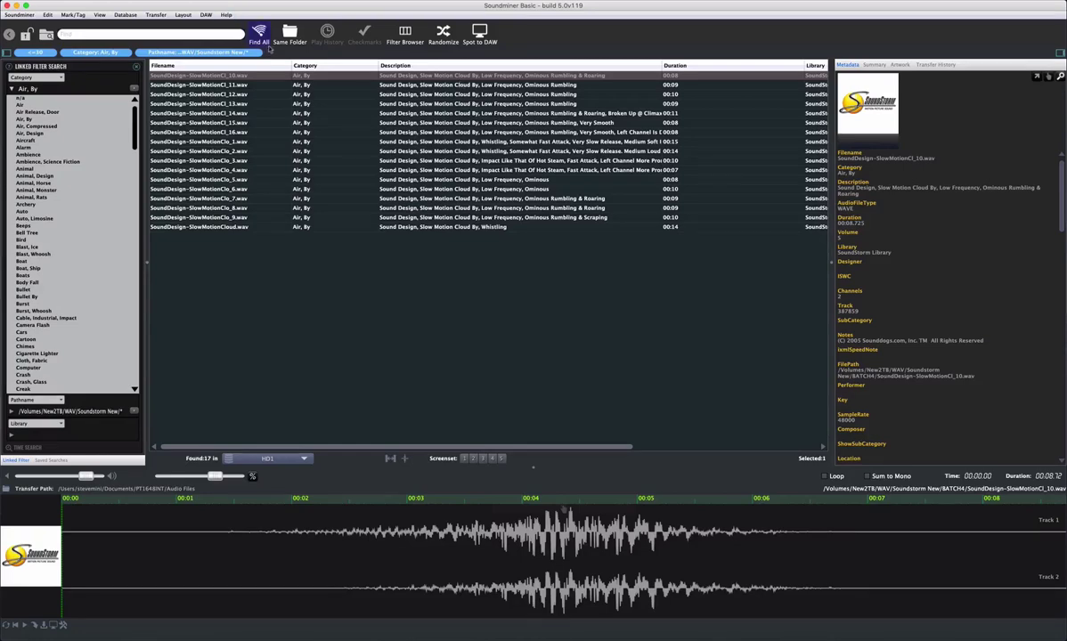
{"action": "left_click", "coordinate": [106, 53]}
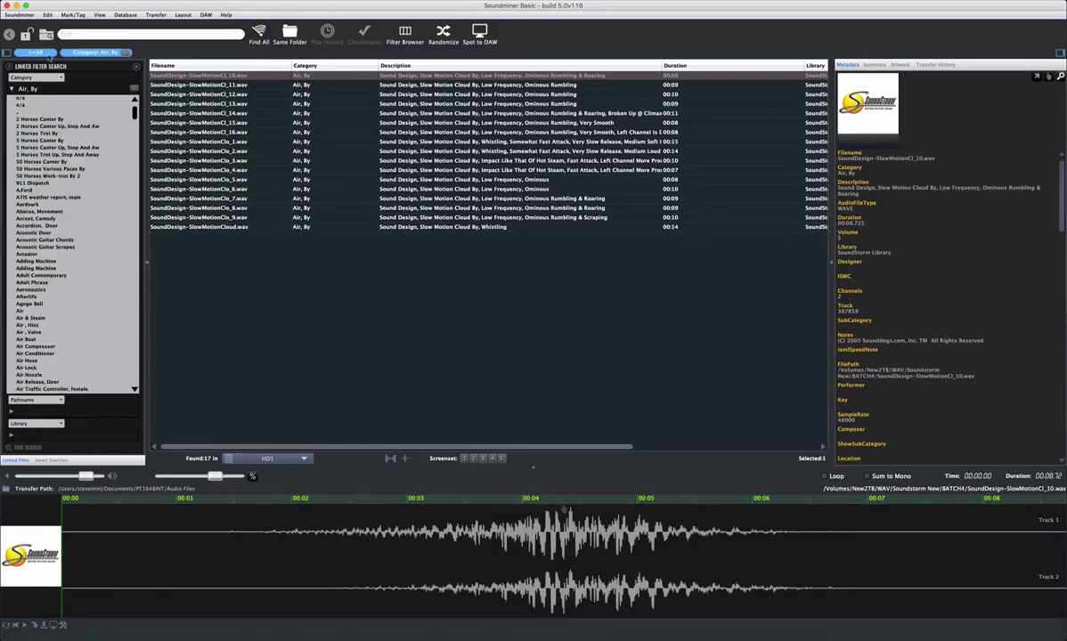
- Remove the Air, By and remaining filters and enter 'hit metal' as search text
{"action": "left_click", "coordinate": [126, 53]}
{"action": "left_click", "coordinate": [27, 53]}
{"action": "type", "text": "hlt metal"}
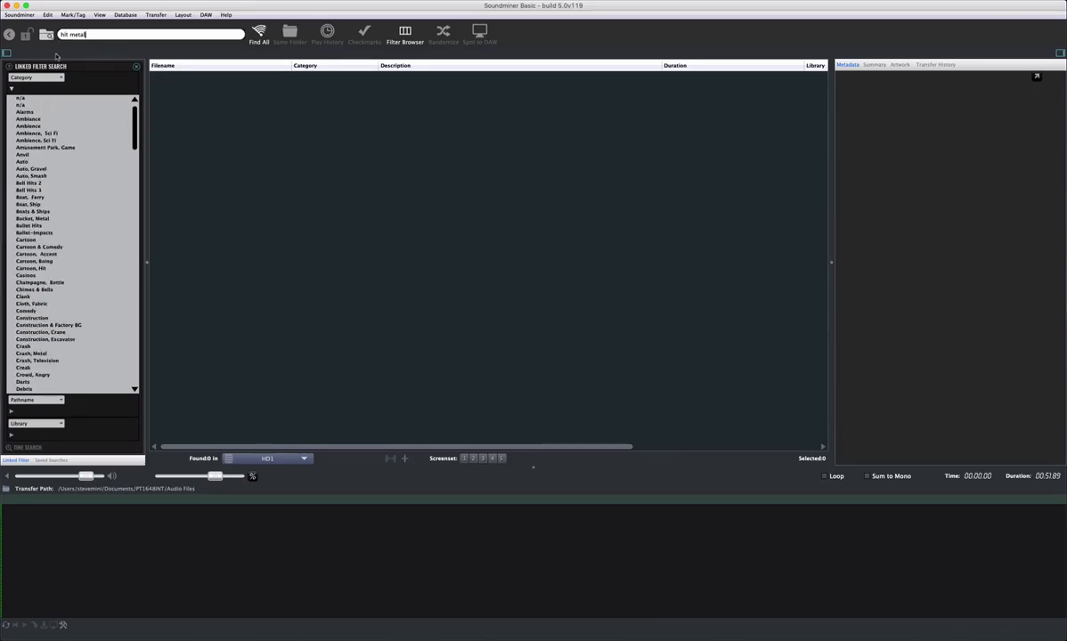
- Try the Auto, Gravel, Boat, Ferry, Bullet-Impacts and Cartoon, Hit categories, then remove the filters and run the search
{"action": "left_click", "coordinate": [39, 168]}
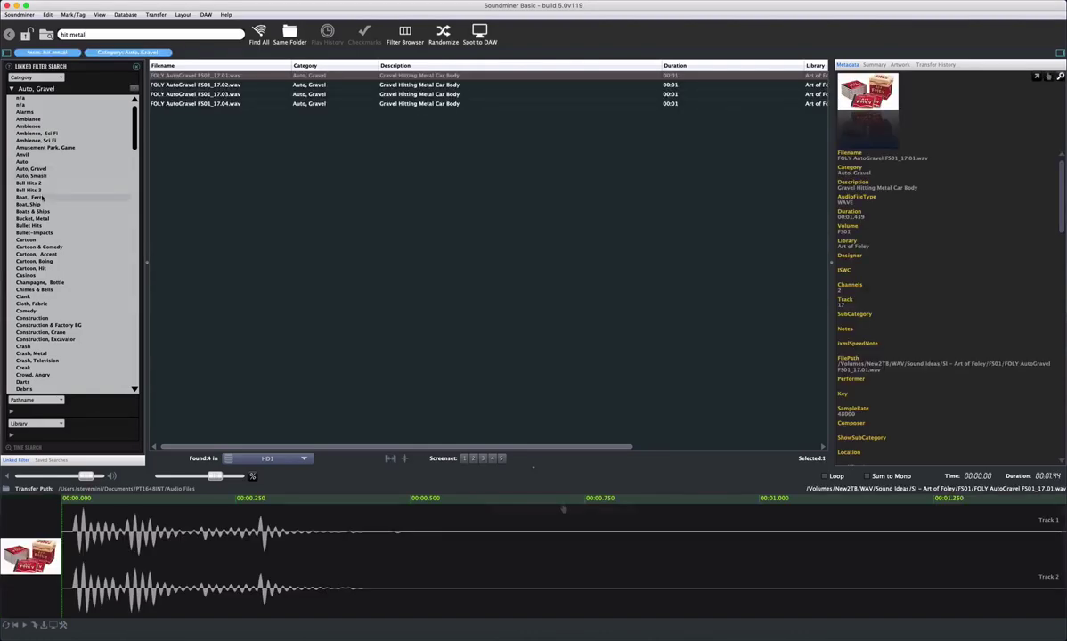
{"action": "left_click", "coordinate": [42, 198]}
{"action": "left_click", "coordinate": [40, 234]}
{"action": "left_click", "coordinate": [39, 268]}
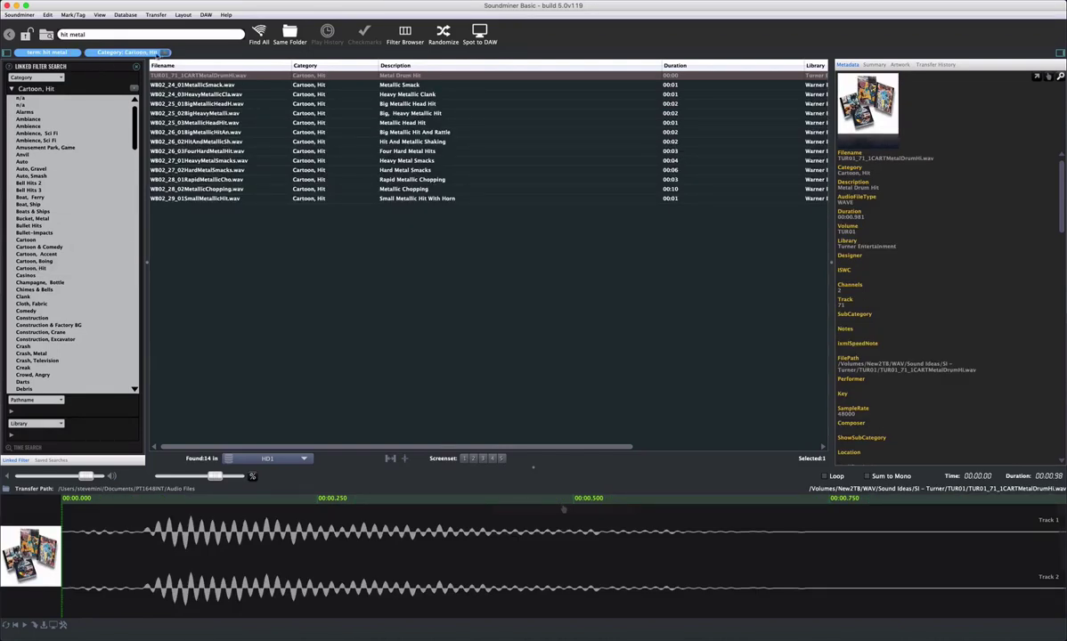
{"action": "left_click", "coordinate": [166, 54]}
{"action": "left_click", "coordinate": [71, 53]}
{"action": "key", "text": "Return"}
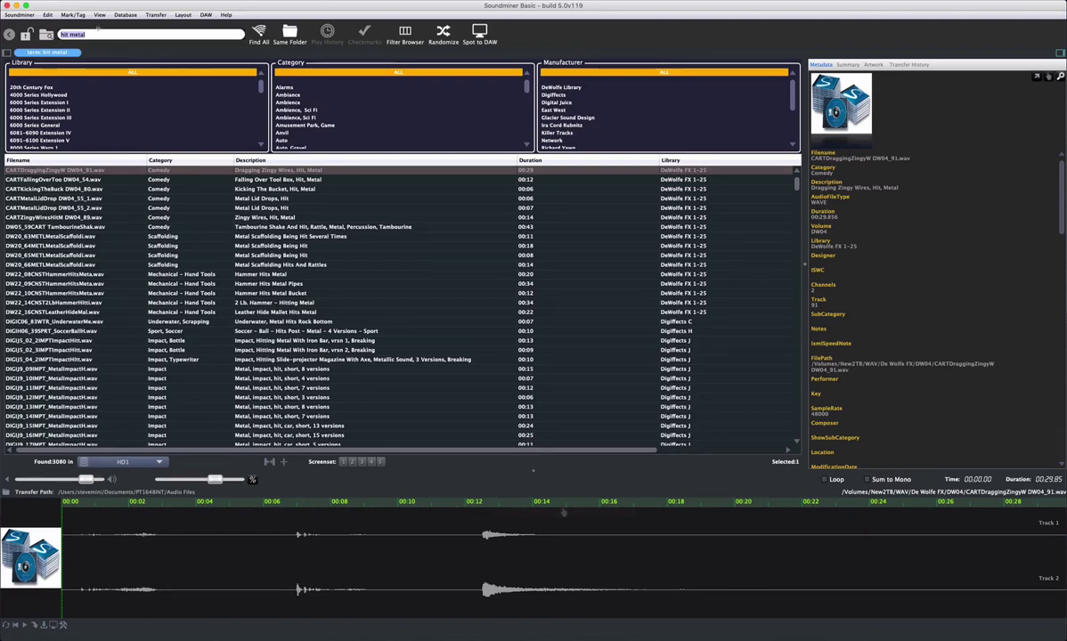
- Pick a ferry entry in the category column, move the Manufacturer browser to the middle, and rerun 'hit metal'
{"action": "left_click", "coordinate": [92, 34]}
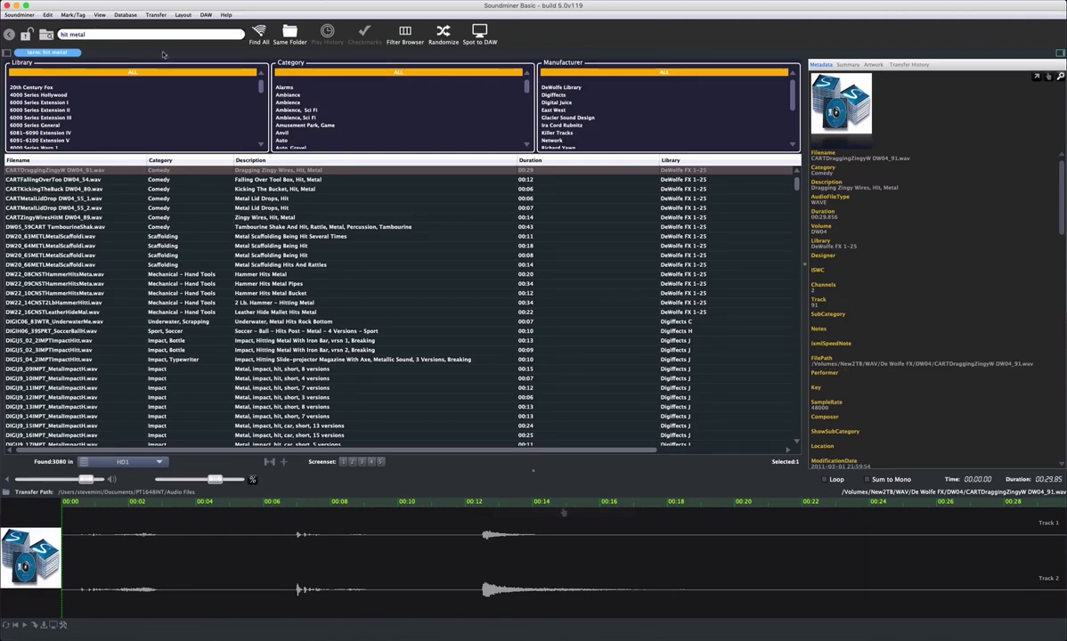
{"action": "scroll", "coordinate": [303, 116], "scroll_direction": "down", "scroll_amount": 1}
{"action": "scroll", "coordinate": [303, 116], "scroll_direction": "down", "scroll_amount": 2}
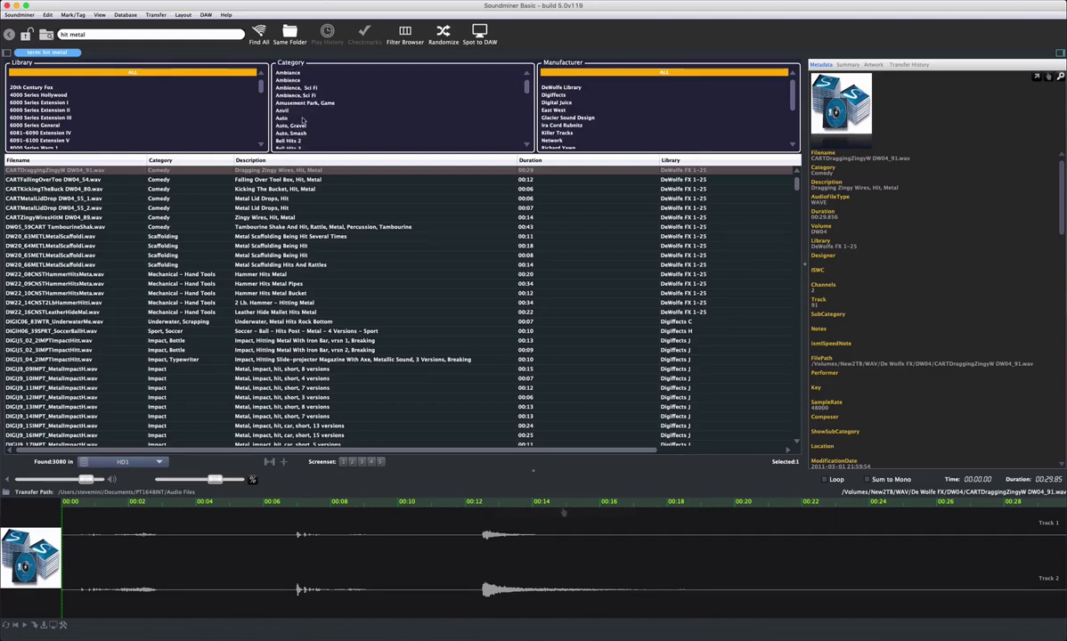
{"action": "scroll", "coordinate": [303, 120], "scroll_direction": "down", "scroll_amount": 1}
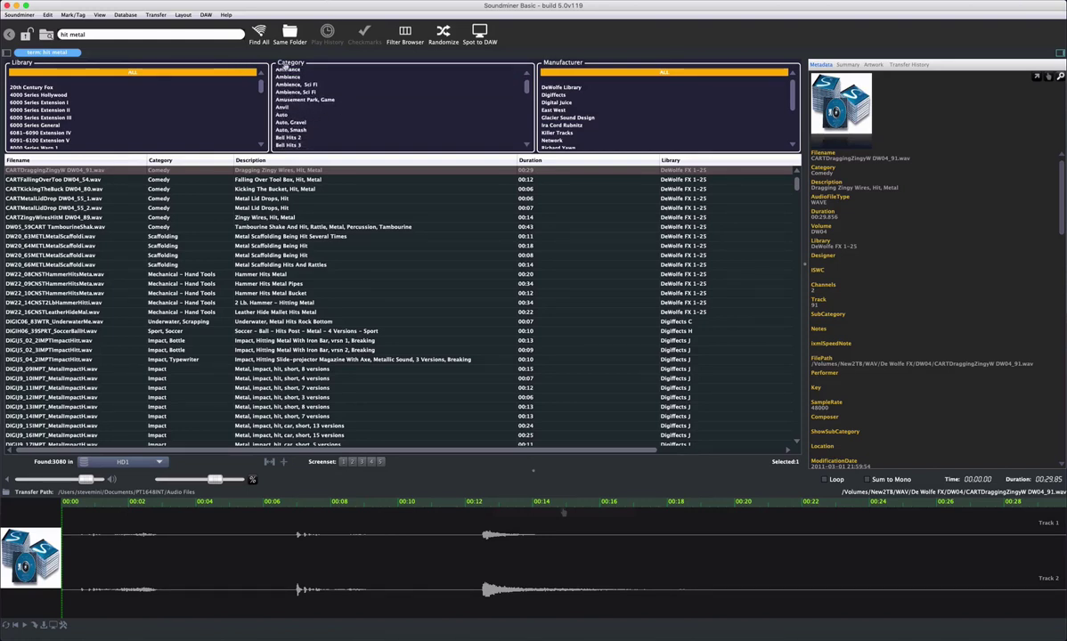
{"action": "left_click", "coordinate": [284, 68]}
{"action": "left_click", "coordinate": [300, 104]}
{"action": "left_click_drag", "start_coordinate": [539, 61], "coordinate": [258, 66]}
{"action": "left_click", "coordinate": [113, 30]}
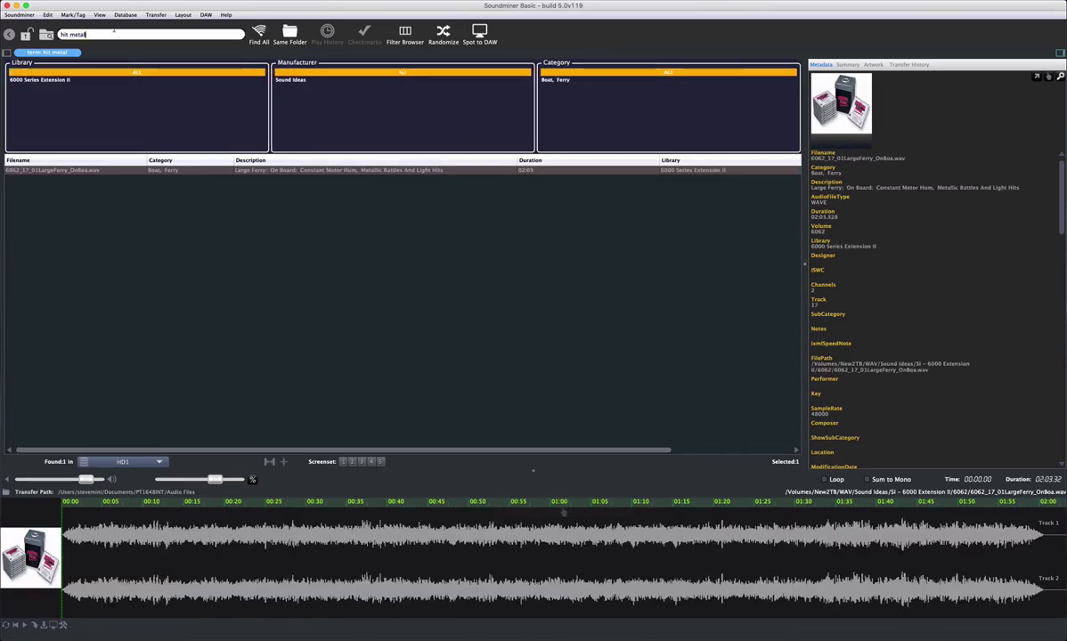
{"action": "key", "text": "Return"}
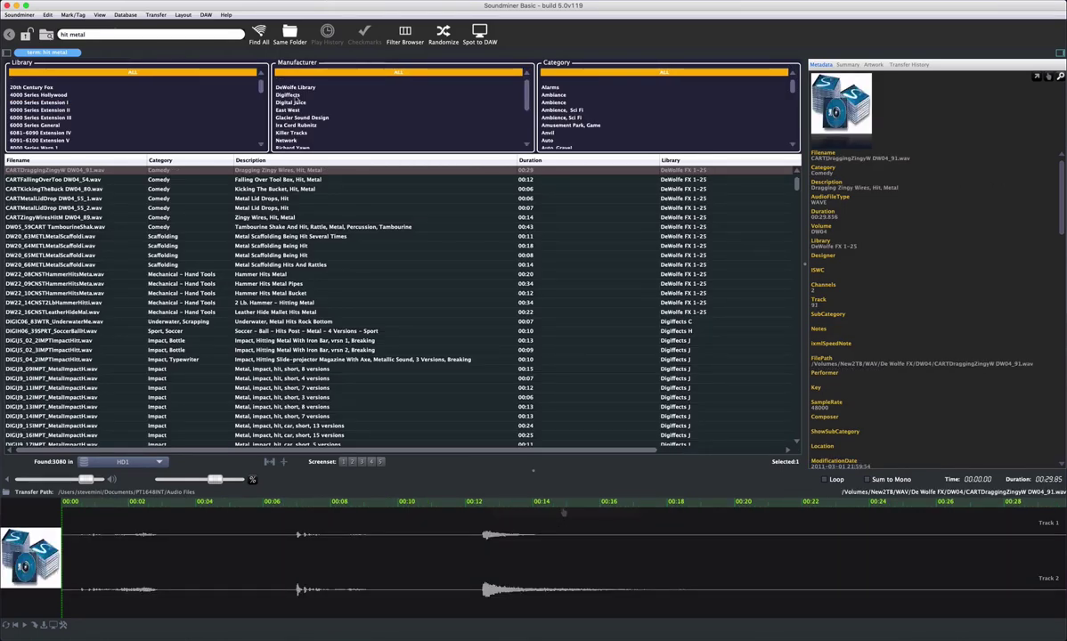
- Select Ambiance through Amusement Park, Game, then hide the filter browser and clear the search
{"action": "left_click", "coordinate": [561, 96]}
{"action": "left_click_drag", "start_coordinate": [563, 102], "coordinate": [563, 126]}
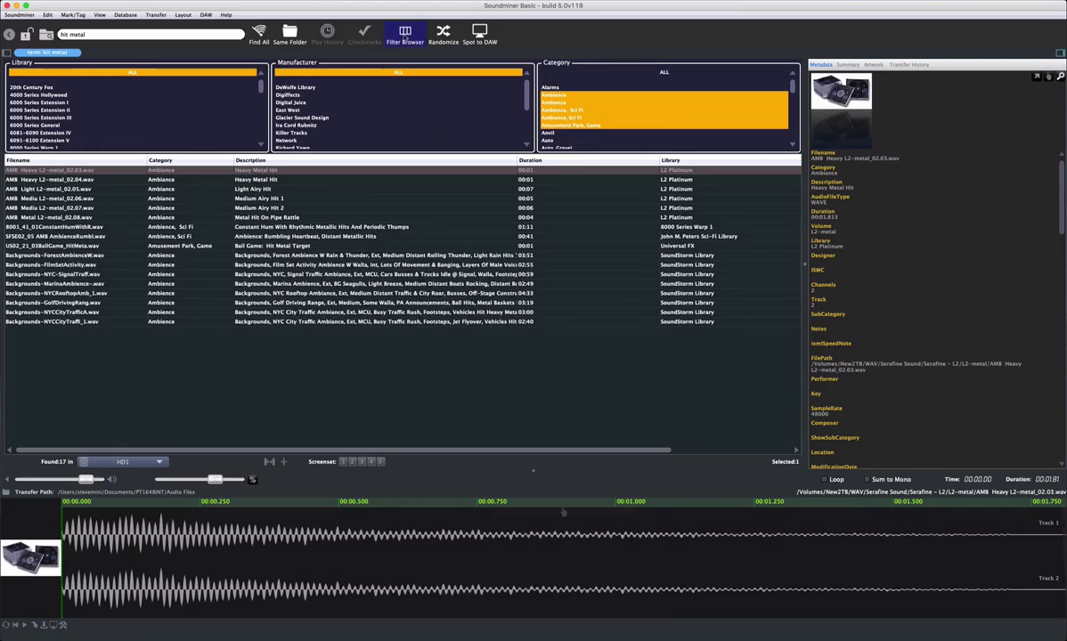
{"action": "left_click", "coordinate": [405, 37]}
{"action": "key", "text": "BackSpace"}
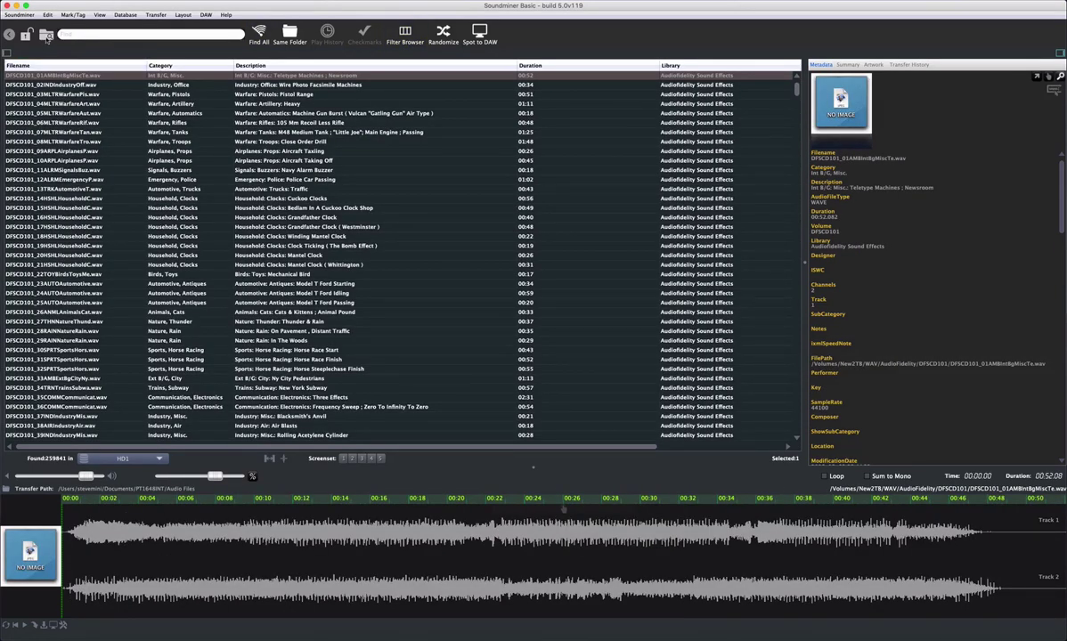
- Open the Dimensions DM004 folder, select Long Downward Glissando, then widen the listing to the whole Dimensions library
{"action": "left_click", "coordinate": [47, 37]}
{"action": "mouse_move", "coordinate": [58, 42]}
{"action": "mouse_move", "coordinate": [107, 42]}
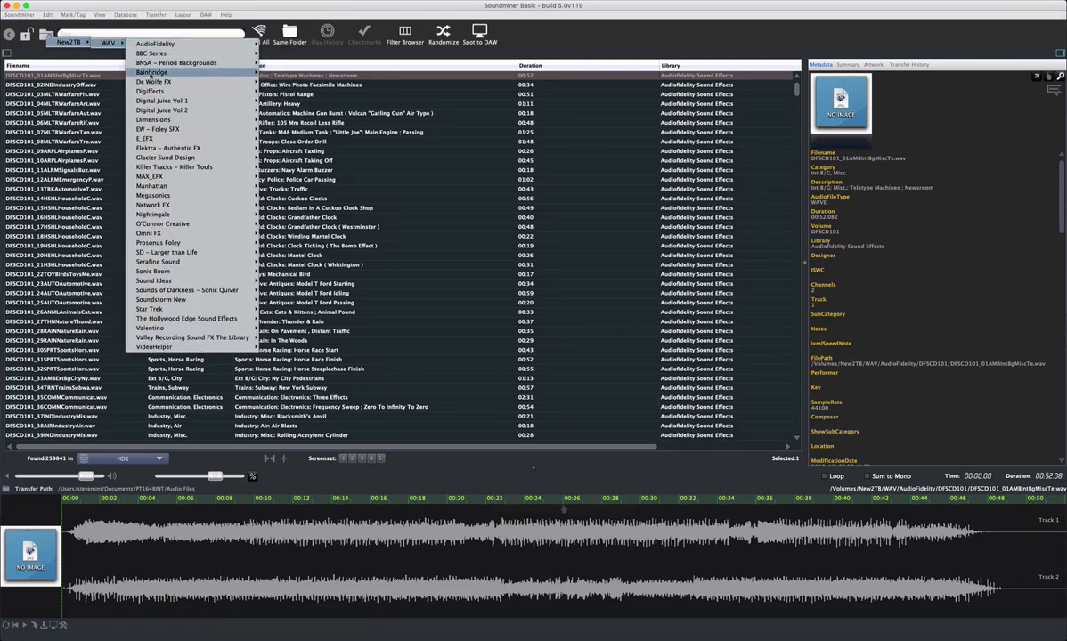
{"action": "mouse_move", "coordinate": [138, 118]}
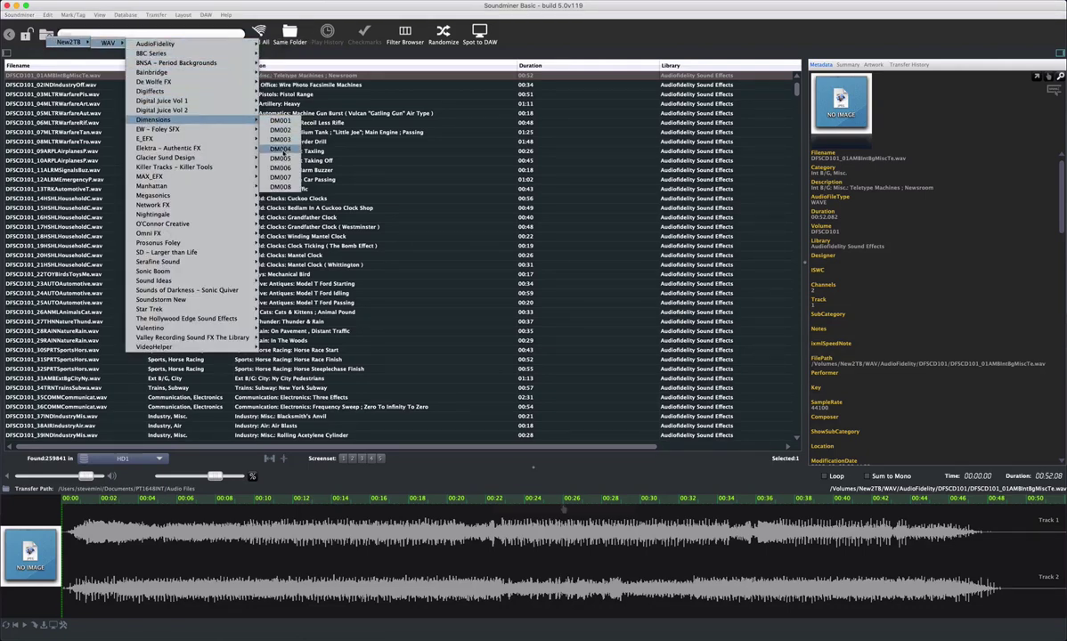
{"action": "left_click", "coordinate": [282, 150]}
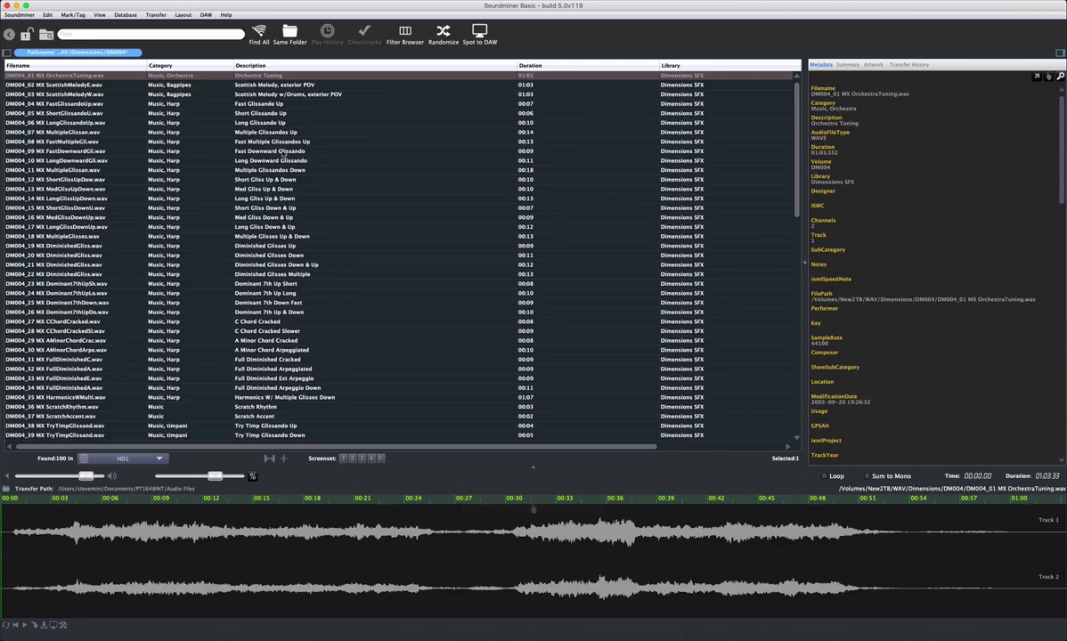
{"action": "left_click", "coordinate": [262, 159]}
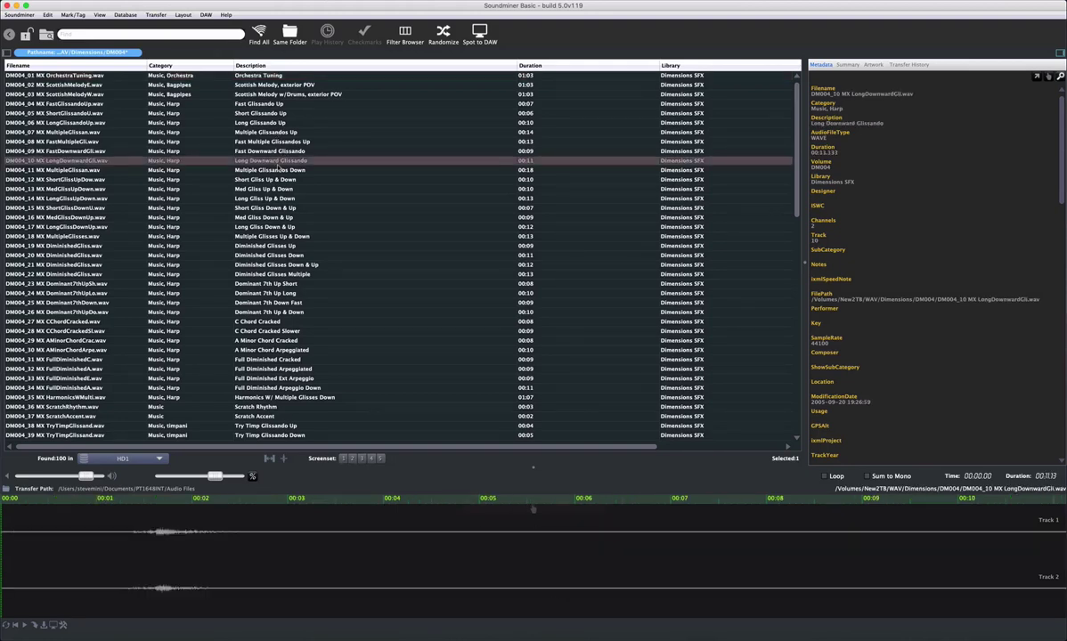
{"action": "left_click", "coordinate": [289, 34]}
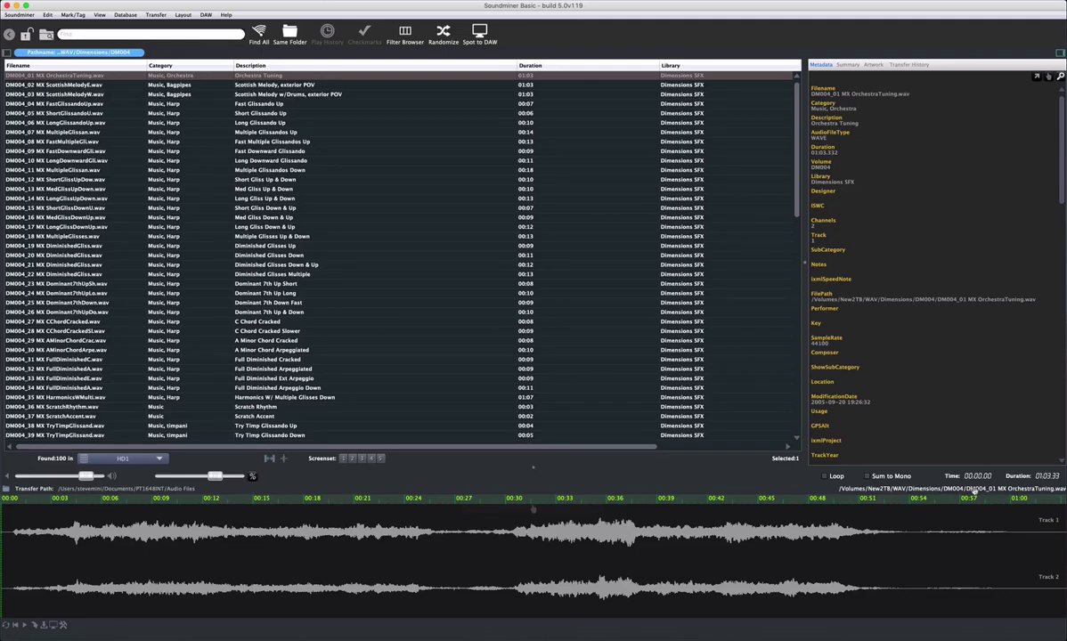
{"action": "left_click", "coordinate": [921, 492]}
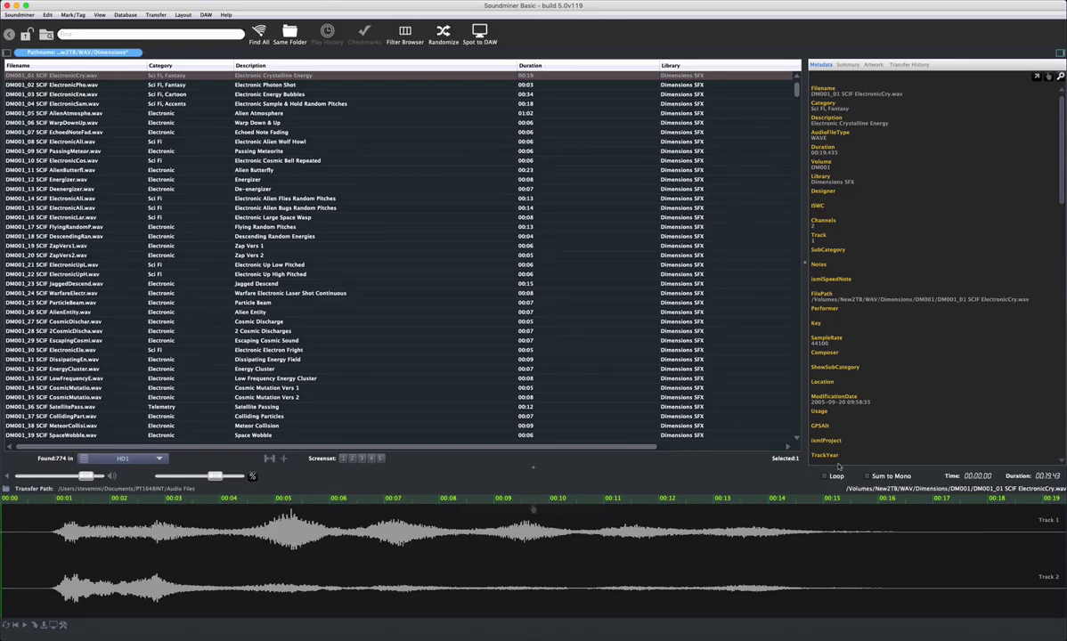
- Clear the Dimensions Pathname filter with Cmd+Shift+F and check the DAW menu's target
{"action": "key", "text": "super+shift+f"}
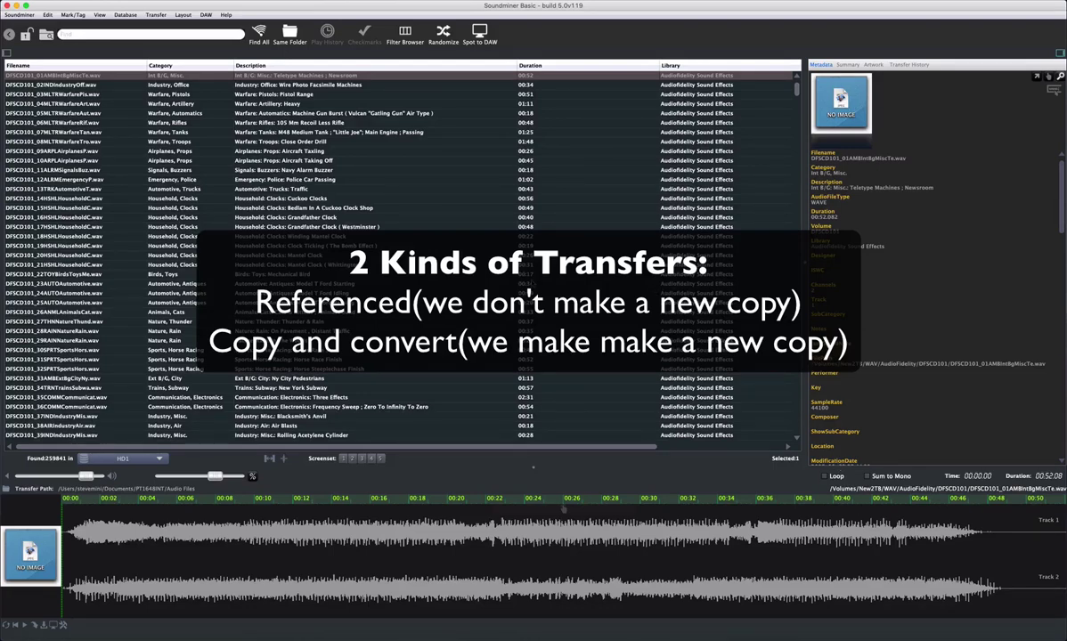
{"action": "left_click", "coordinate": [205, 15]}
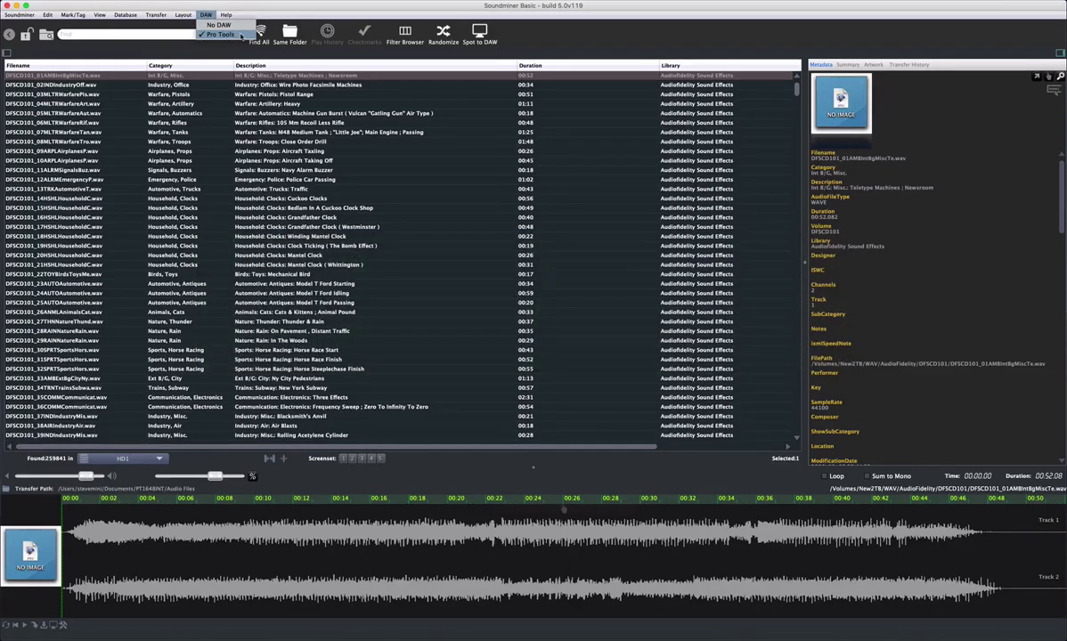
- Keep Pro Tools as target and smart-drag DFSCD101_14HSHLHouseholdC.wav onto the Stereo 1 track
{"action": "left_click", "coordinate": [238, 35]}
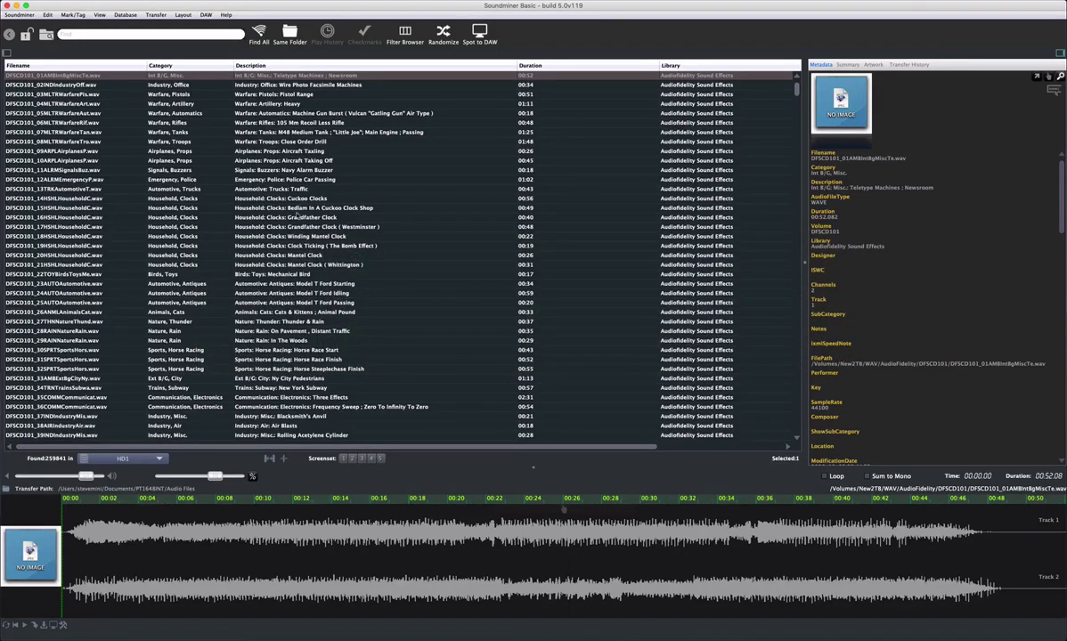
{"action": "left_click", "coordinate": [279, 198]}
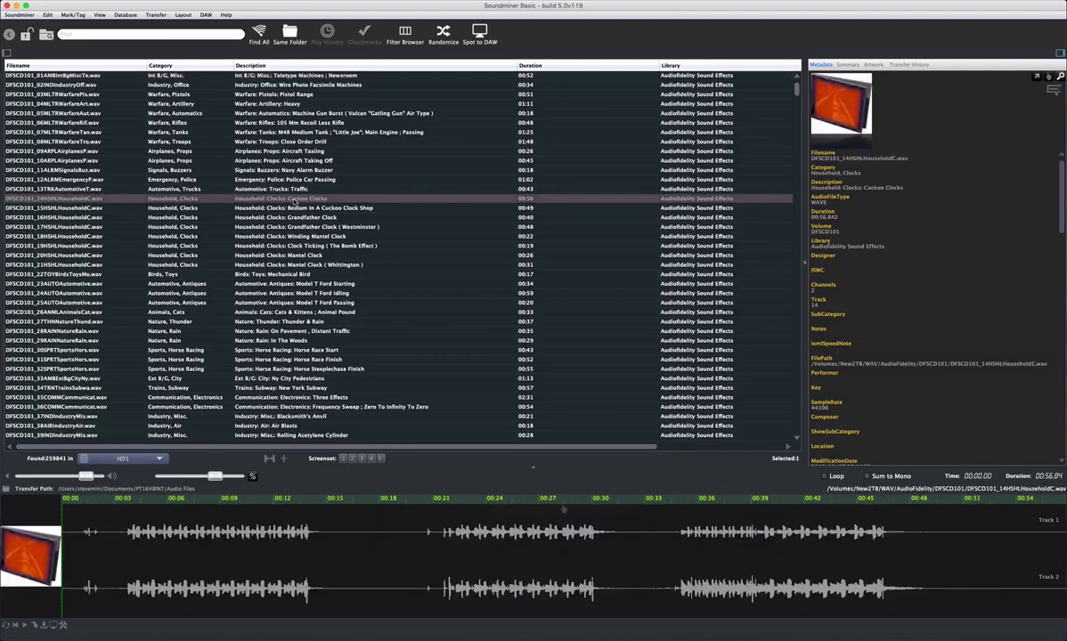
{"action": "left_click_drag", "start_coordinate": [284, 194], "coordinate": [293, 217]}
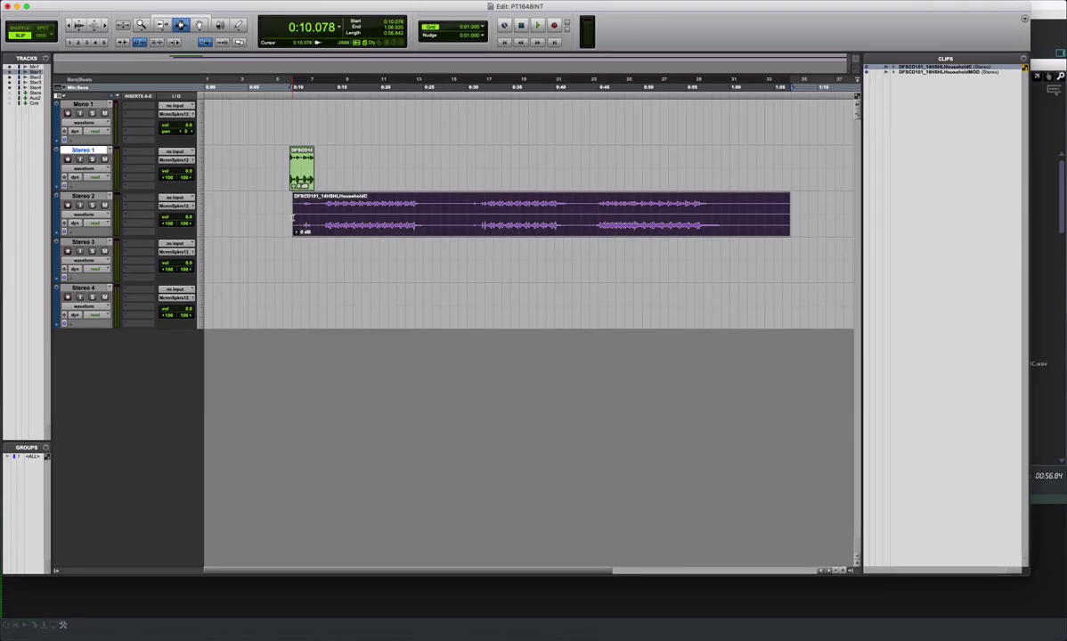
- Drag the Grandfather Clock (Westminster) sound into Pro Tools, then load Cats & Kittens in Soundminer
{"action": "key", "text": "super+Tab"}
{"action": "left_click", "coordinate": [277, 226]}
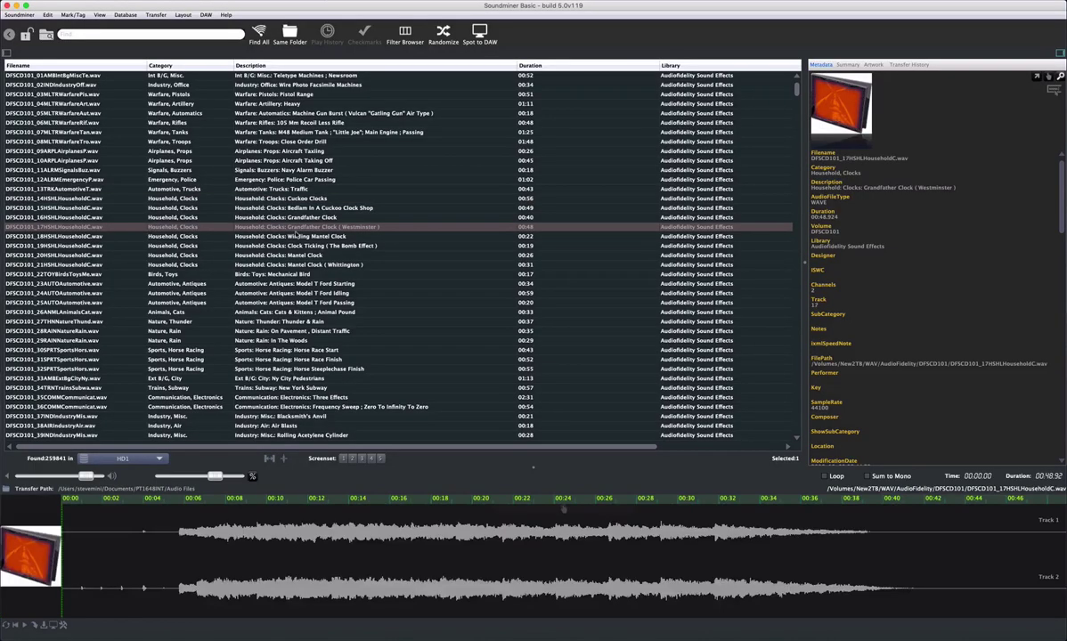
{"action": "left_click_drag", "start_coordinate": [276, 223], "coordinate": [301, 167]}
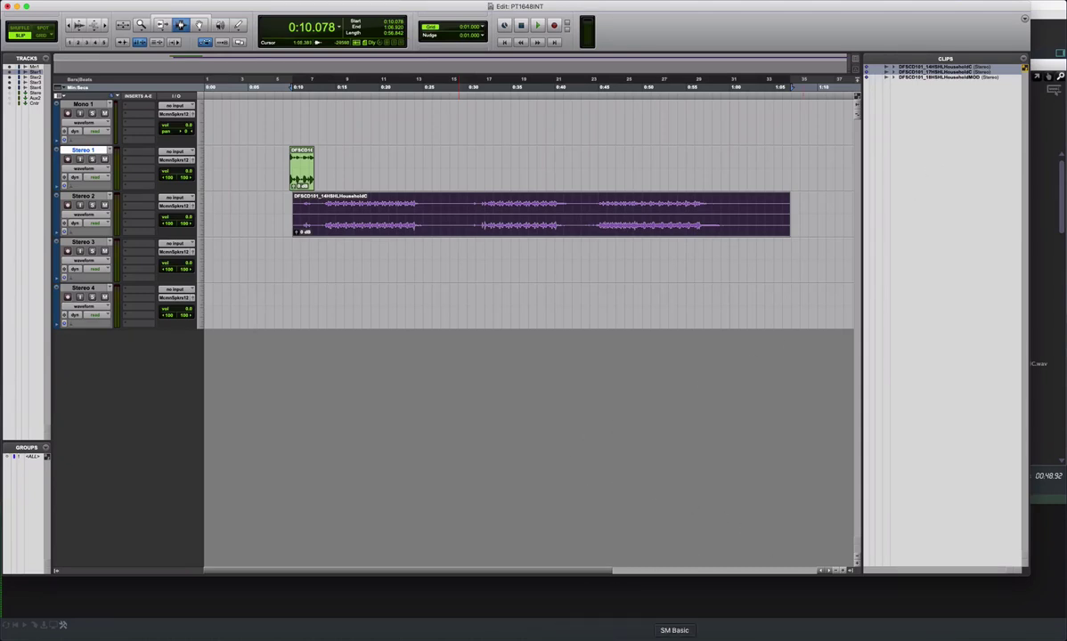
{"action": "left_click", "coordinate": [674, 636]}
{"action": "left_click", "coordinate": [348, 313]}
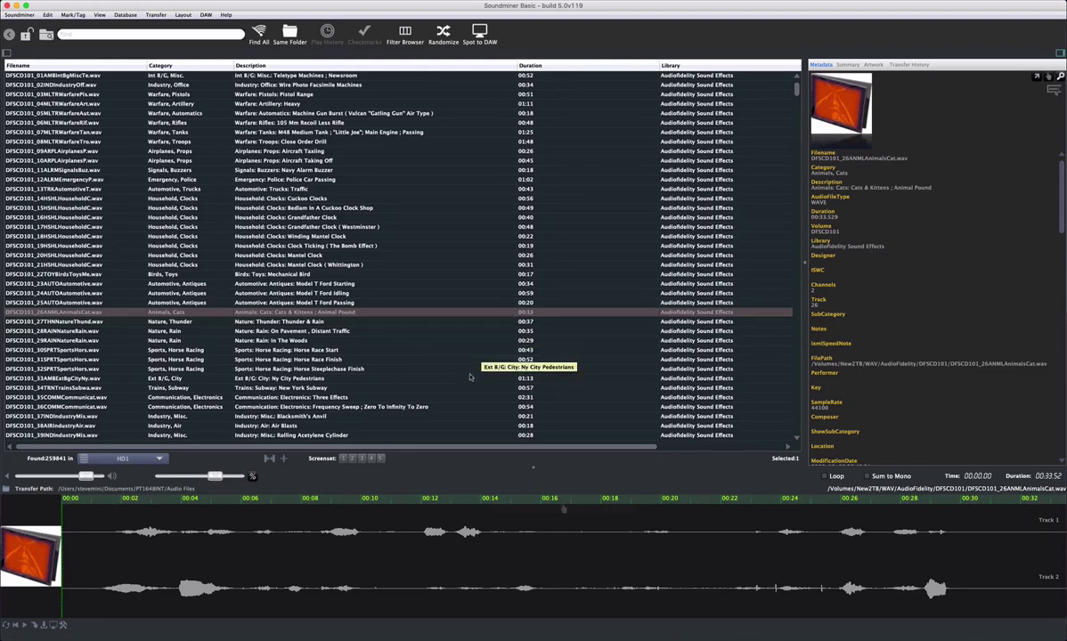
- Send the Cats & Kittens sound to Pro Tools with Transfer > Send Files to DAW
{"action": "left_click", "coordinate": [205, 17]}
{"action": "mouse_move", "coordinate": [153, 16]}
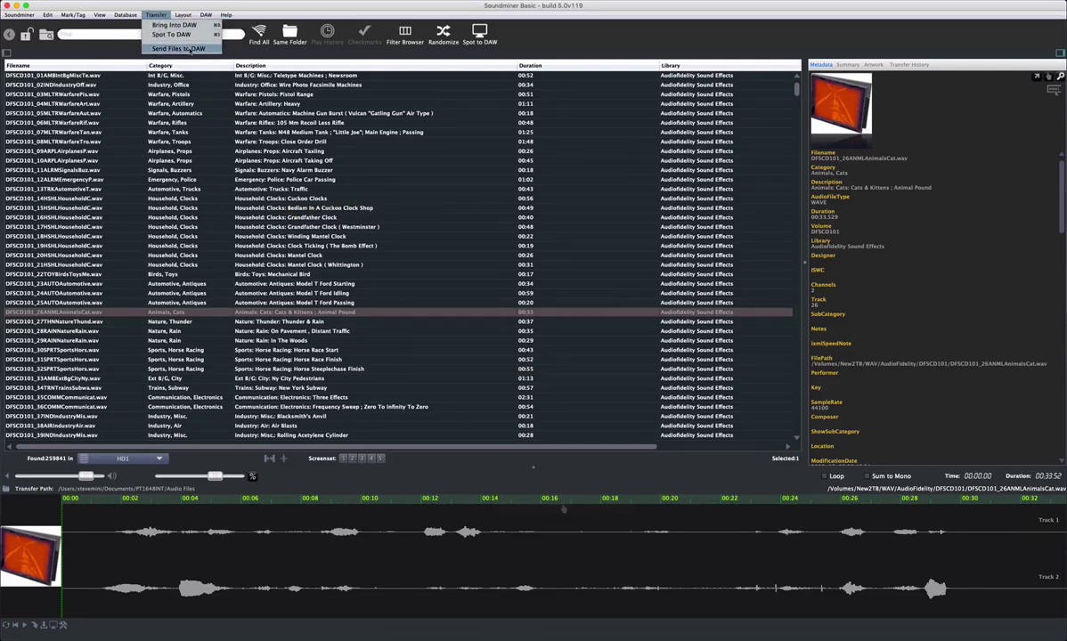
{"action": "left_click", "coordinate": [188, 49]}
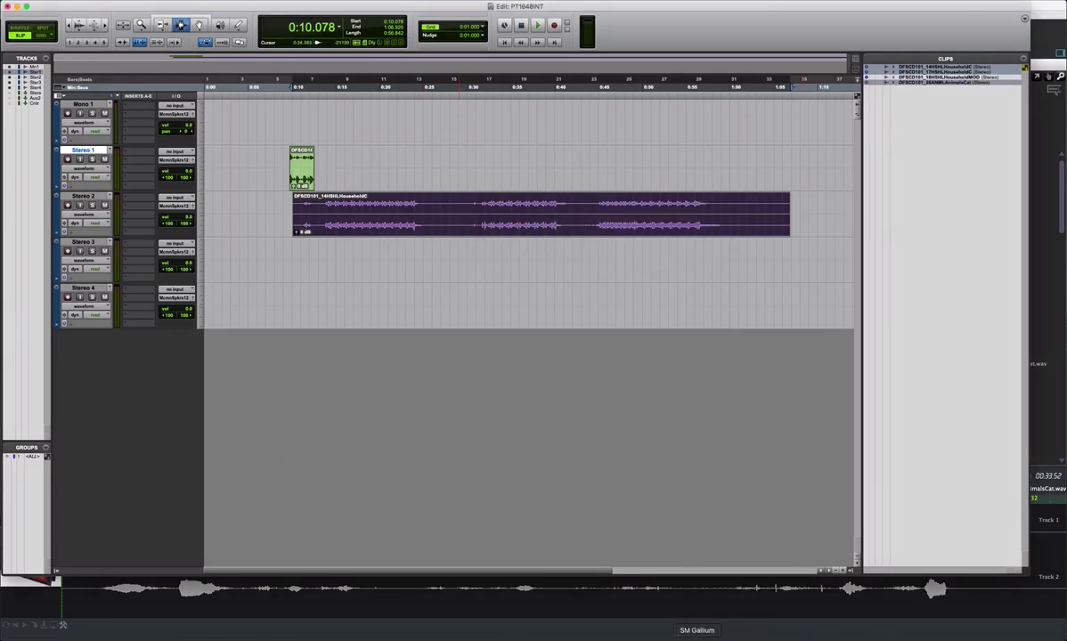
- Send the four sounds Steeplechase Finish through Three Effects to Pro Tools as well
{"action": "left_click", "coordinate": [677, 634]}
{"action": "left_click_drag", "start_coordinate": [307, 369], "coordinate": [341, 397]}
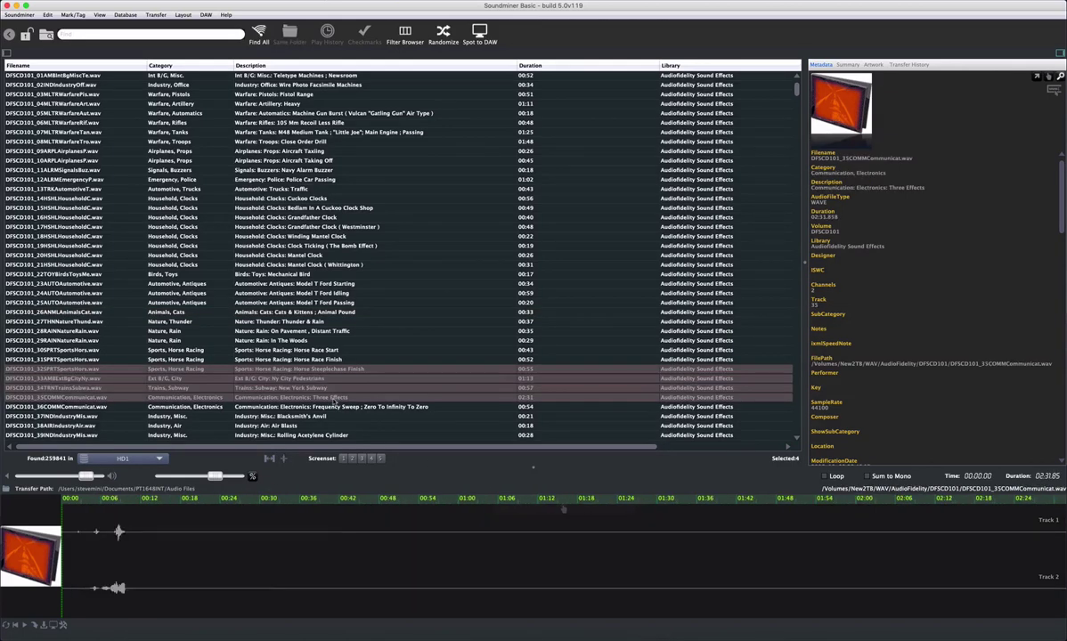
{"action": "left_click", "coordinate": [156, 15]}
{"action": "left_click", "coordinate": [169, 48]}
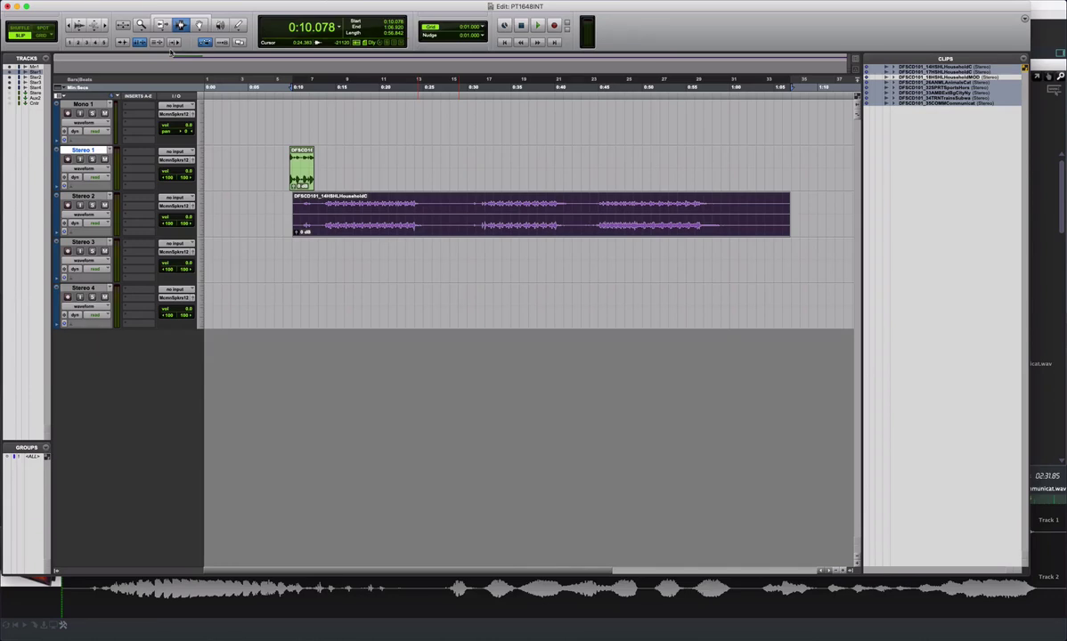
- Open Soundminer's Transfers preferences and read the online transfer-preferences documentation, then return
{"action": "key", "text": "super+Tab"}
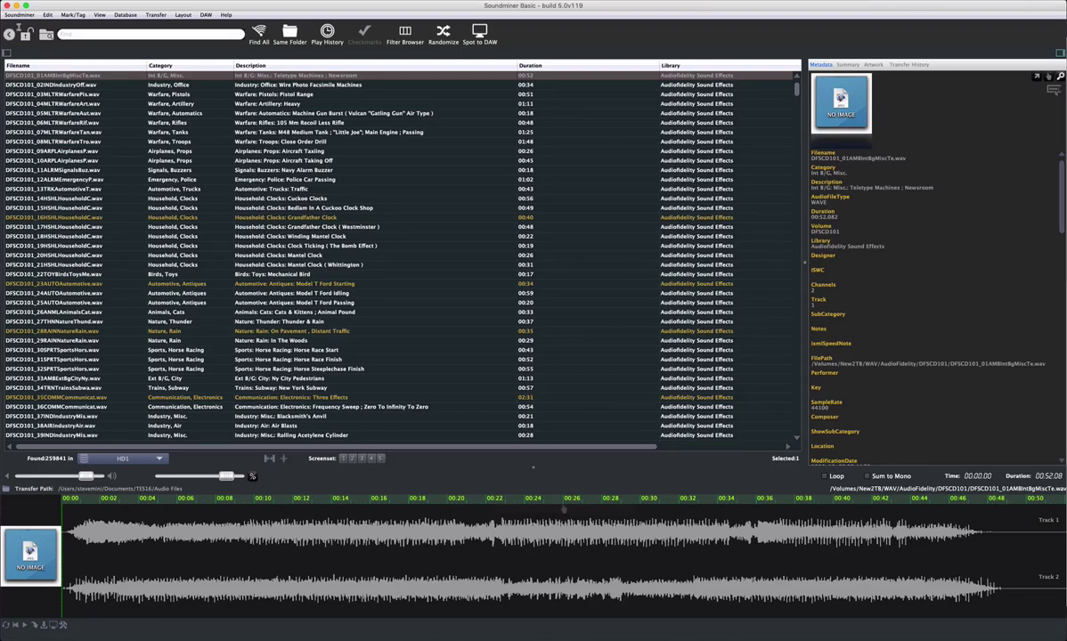
{"action": "left_click", "coordinate": [18, 15]}
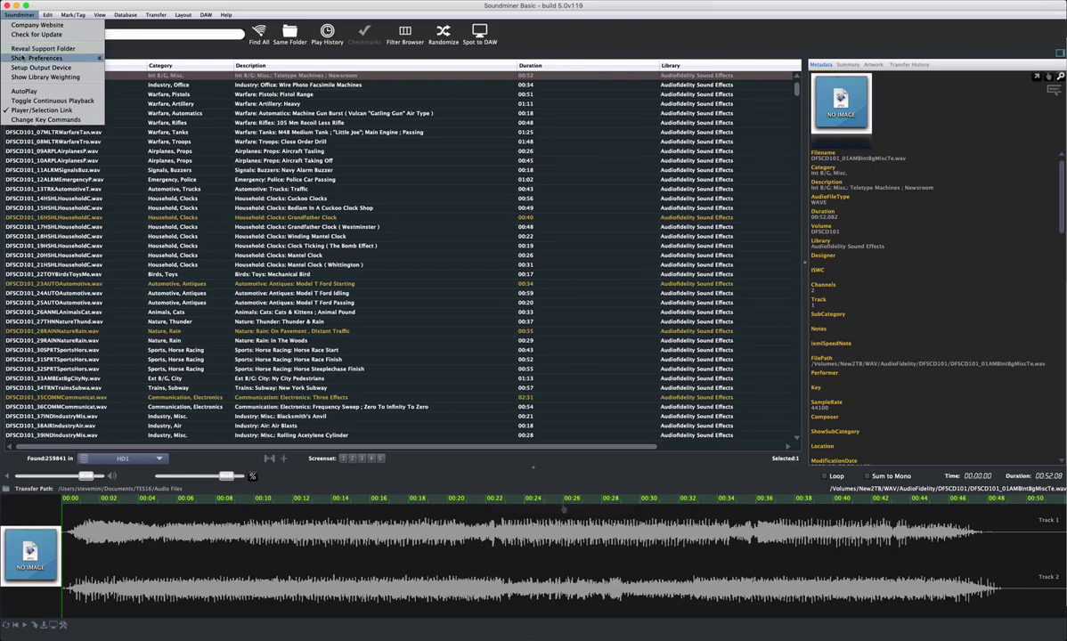
{"action": "left_click", "coordinate": [20, 58]}
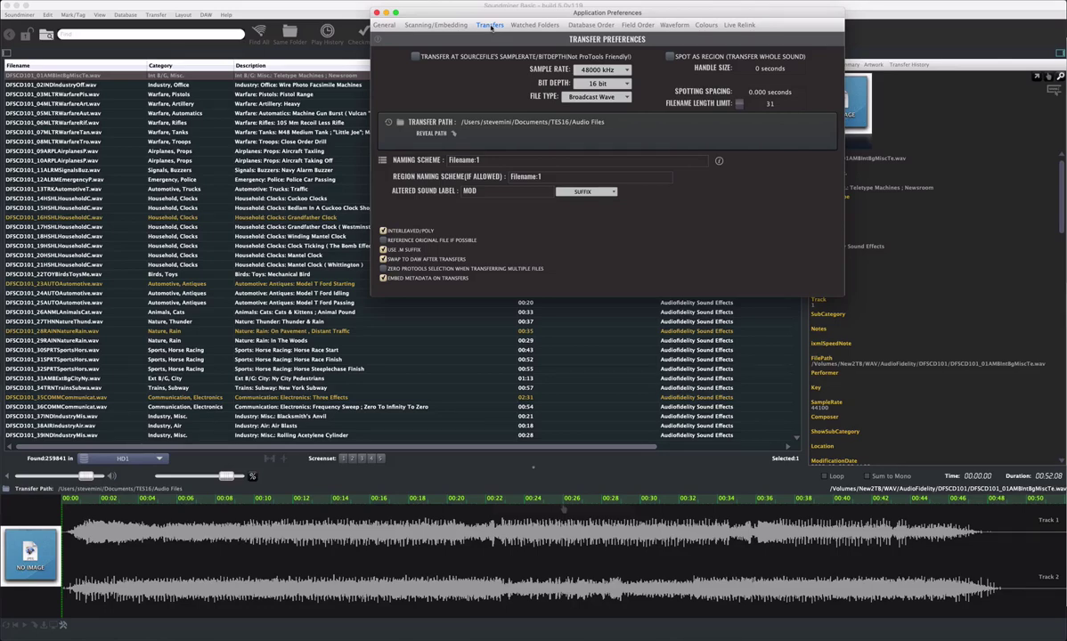
{"action": "left_click", "coordinate": [377, 41]}
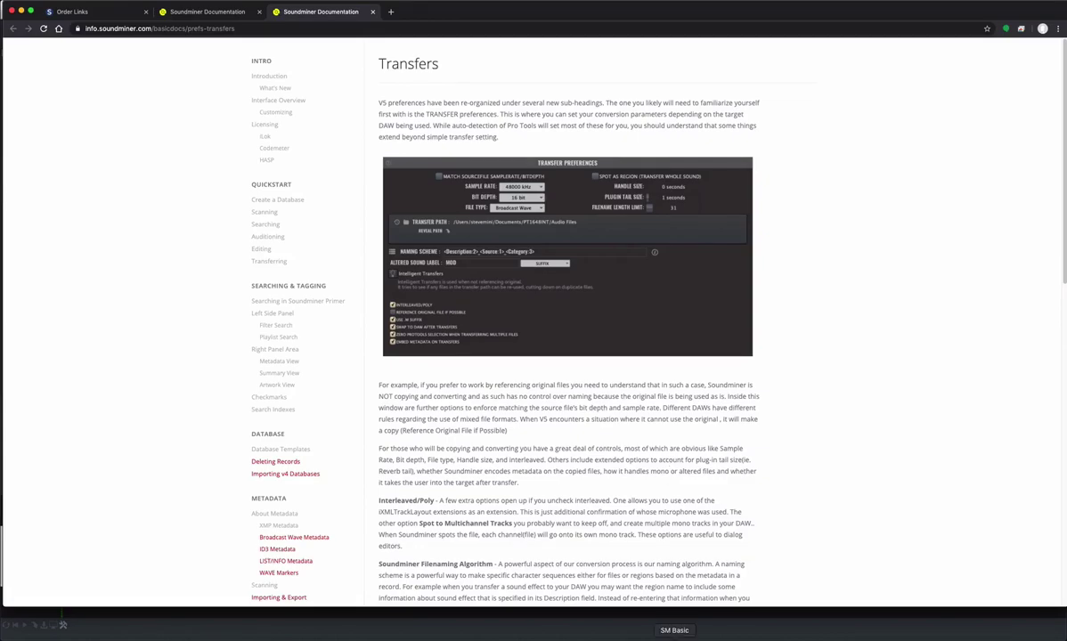
{"action": "left_click", "coordinate": [674, 637]}
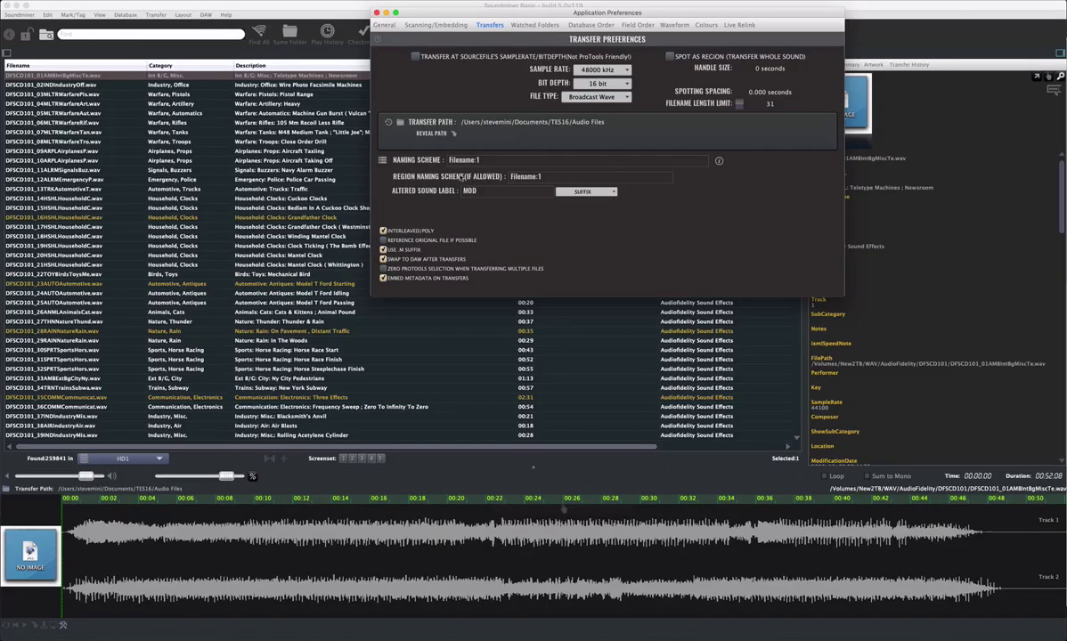
- Close preferences, re-select Pro Tools as the DAW and accept the located TES16 session's settings
{"action": "left_click", "coordinate": [374, 12]}
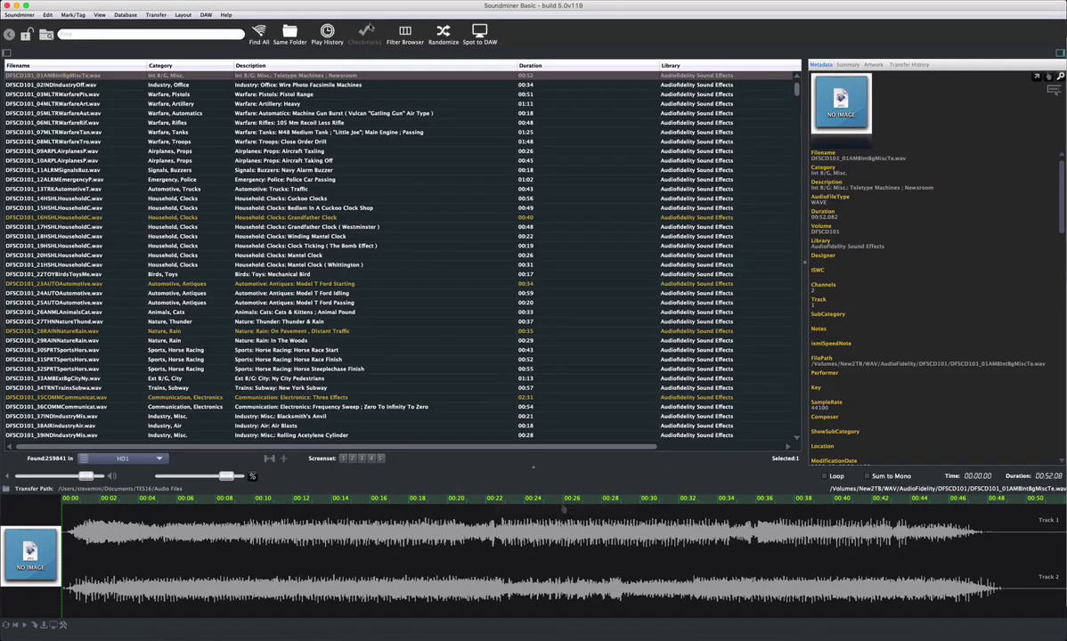
{"action": "left_click", "coordinate": [278, 122]}
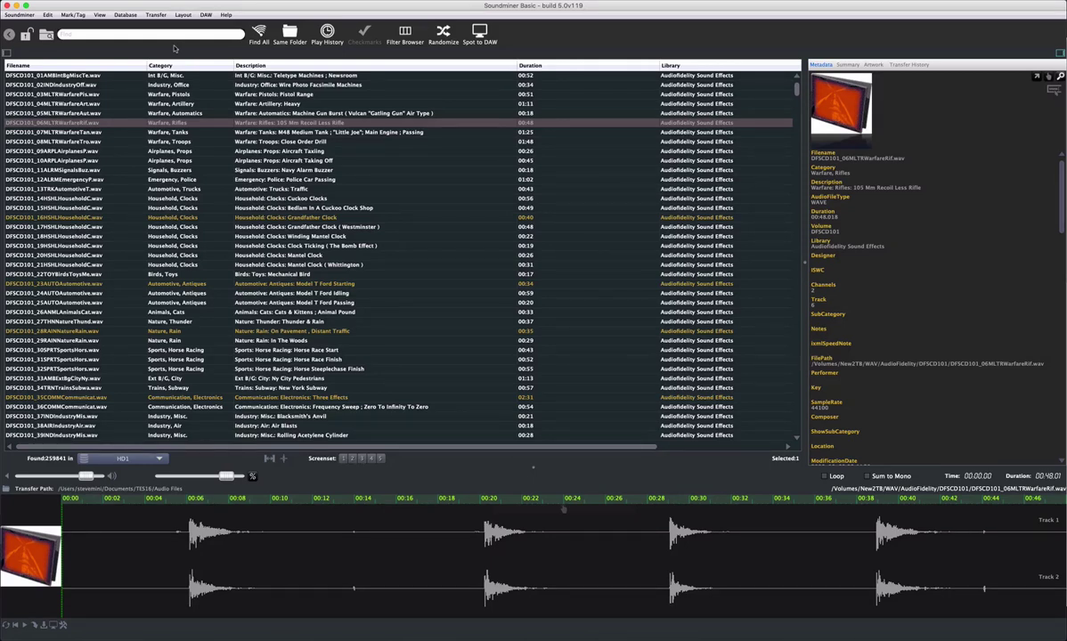
{"action": "left_click", "coordinate": [205, 15]}
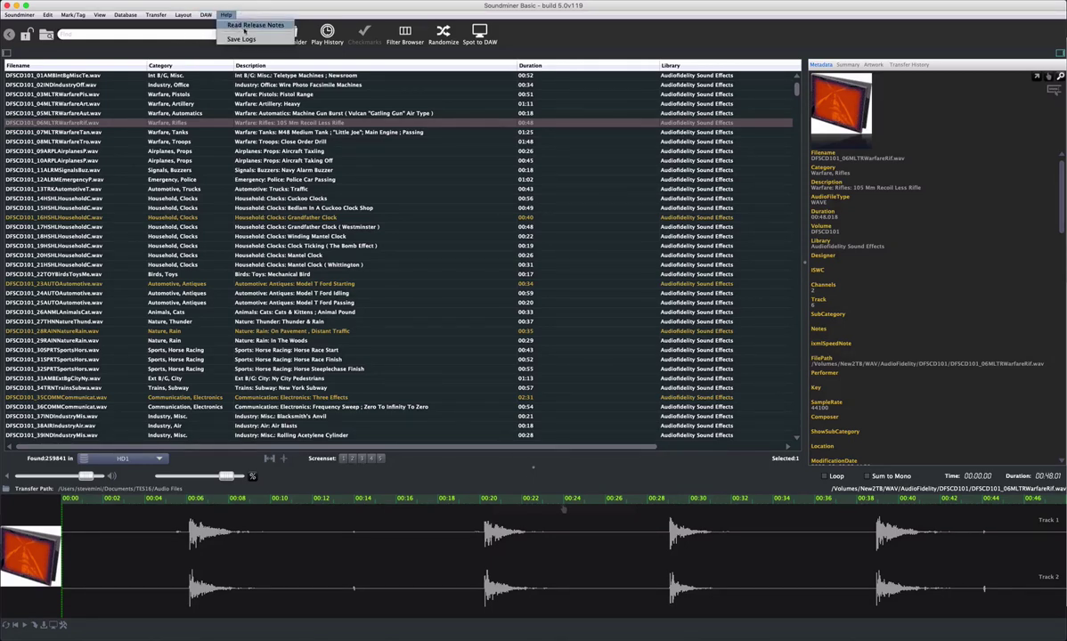
{"action": "mouse_move", "coordinate": [206, 15]}
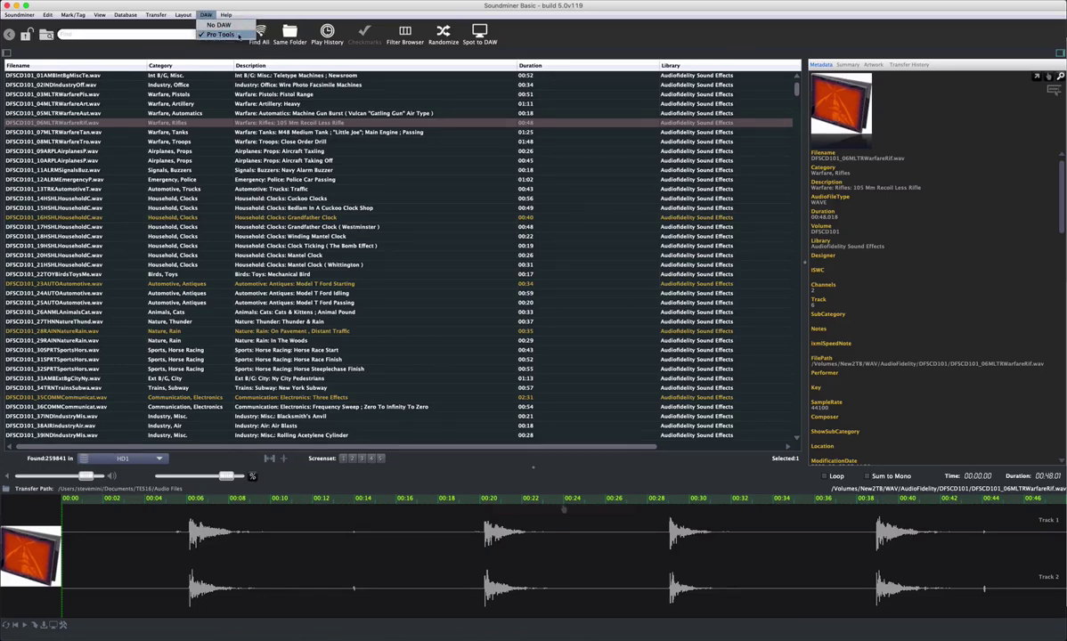
{"action": "left_click", "coordinate": [222, 34]}
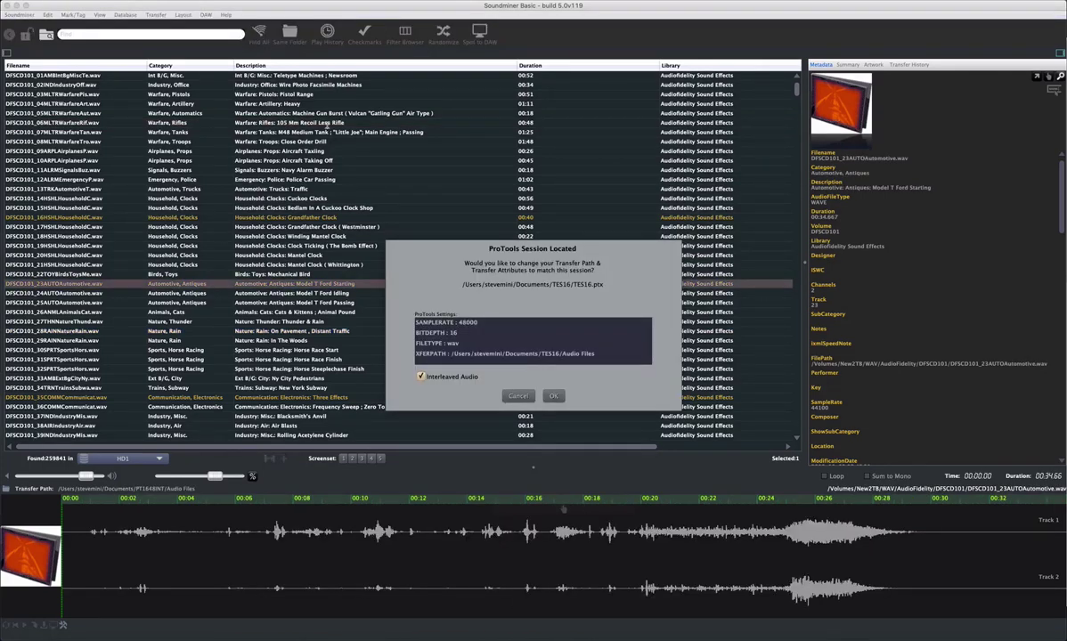
{"action": "left_click", "coordinate": [552, 396]}
- Spot a trimmed 3.4-second range of Model T Ford Starting onto Audio 1
{"action": "left_click", "coordinate": [303, 161]}
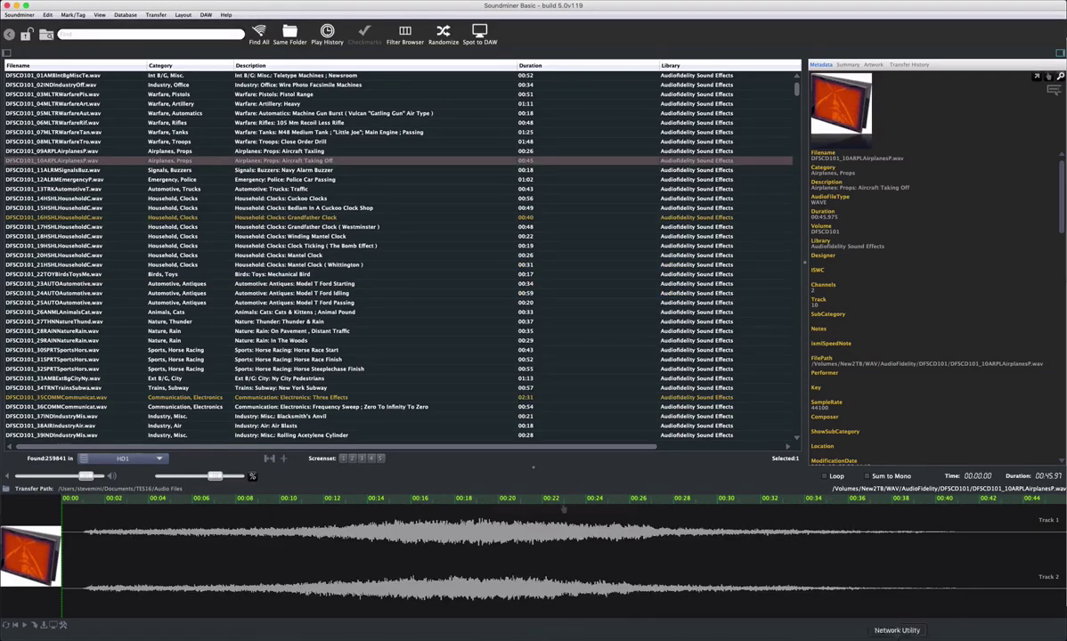
{"action": "key", "text": "super+Tab"}
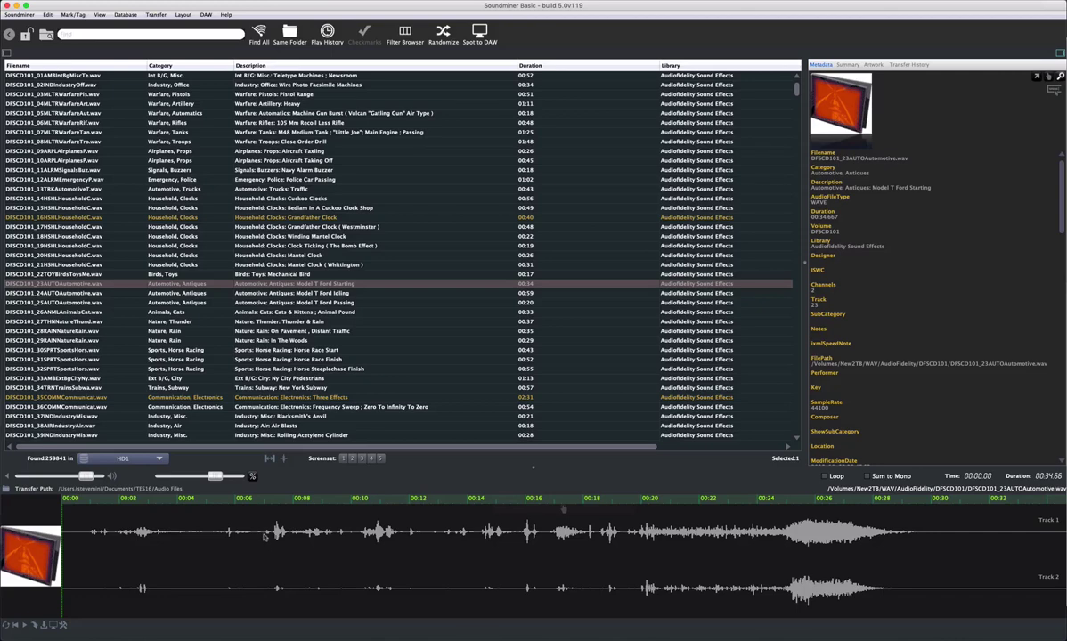
{"action": "left_click_drag", "start_coordinate": [264, 535], "coordinate": [428, 554]}
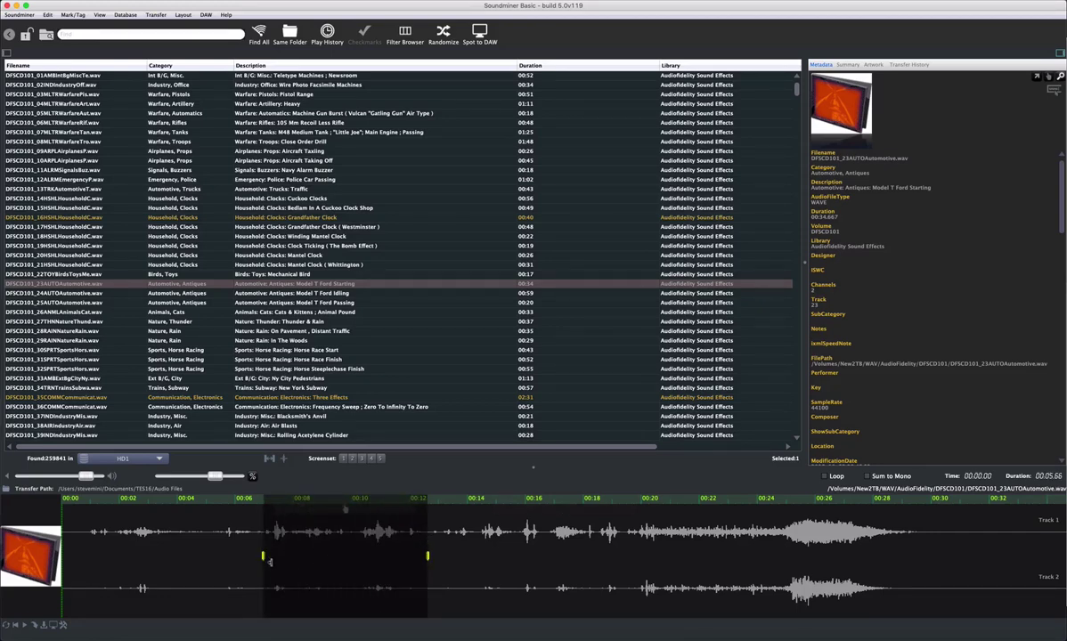
{"action": "mouse_move", "coordinate": [262, 556]}
{"action": "left_mouse_down"}
{"action": "mouse_move", "coordinate": [331, 552]}
{"action": "mouse_move", "coordinate": [303, 547]}
{"action": "left_mouse_up"}
{"action": "left_click_drag", "start_coordinate": [215, 476], "coordinate": [228, 478]}
{"action": "key", "text": "s"}
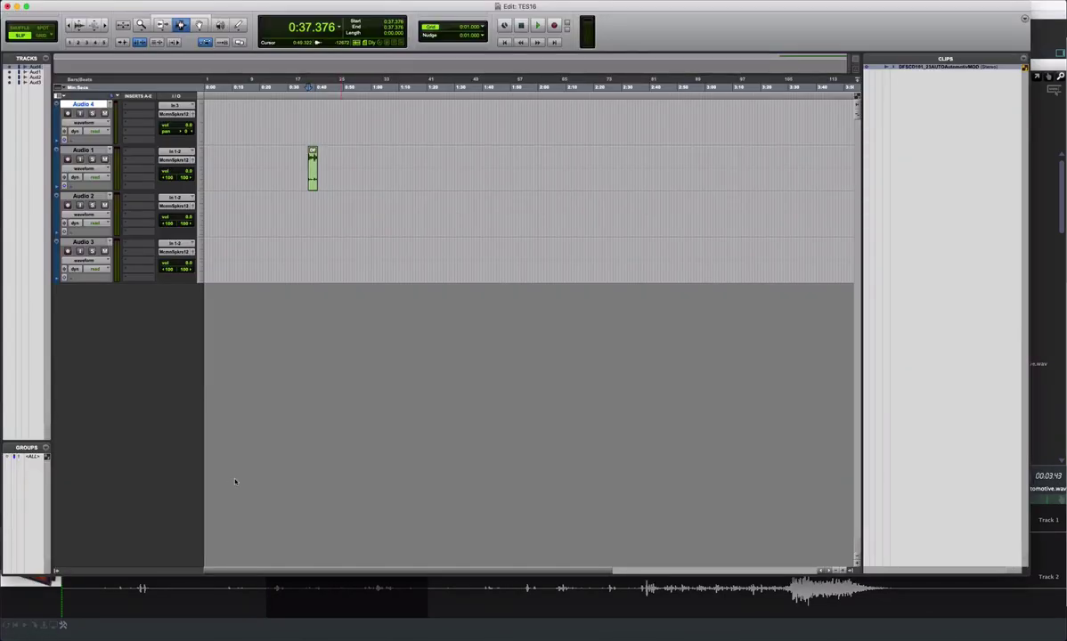
- Spot about 3.5 seconds of Rain On Pavement onto Audio 1 at 0:51.200
{"action": "left_click", "coordinate": [346, 173]}
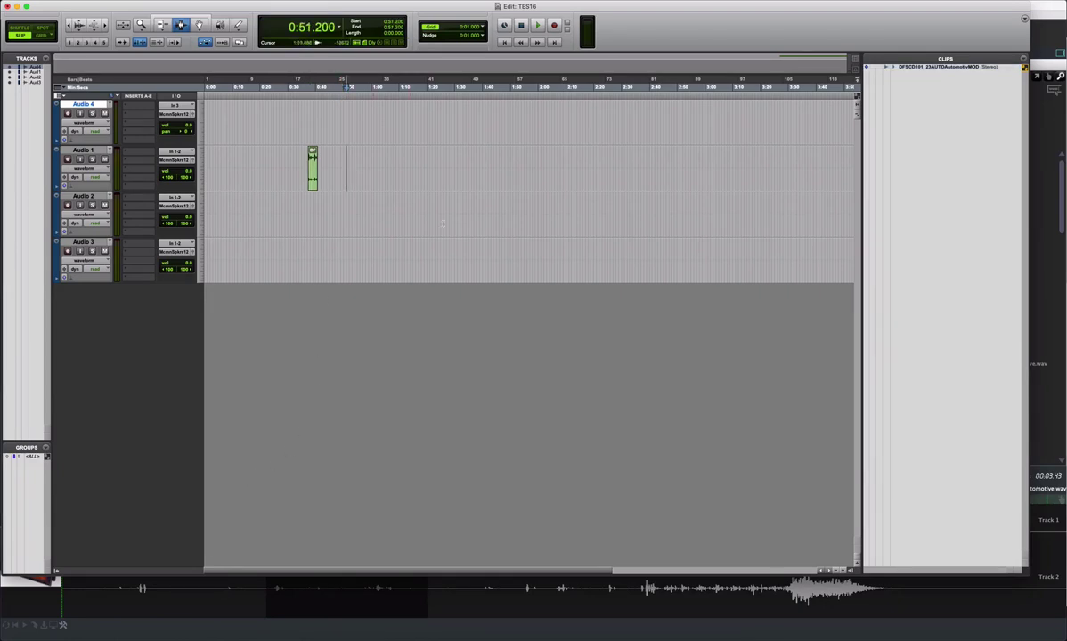
{"action": "left_click", "coordinate": [619, 605]}
{"action": "key", "text": "Down"}
{"action": "key", "text": "Down"}
{"action": "key", "text": "Down"}
{"action": "key", "text": "Down"}
{"action": "key", "text": "Down"}
{"action": "left_click_drag", "start_coordinate": [336, 534], "coordinate": [435, 558]}
{"action": "key", "text": "s"}
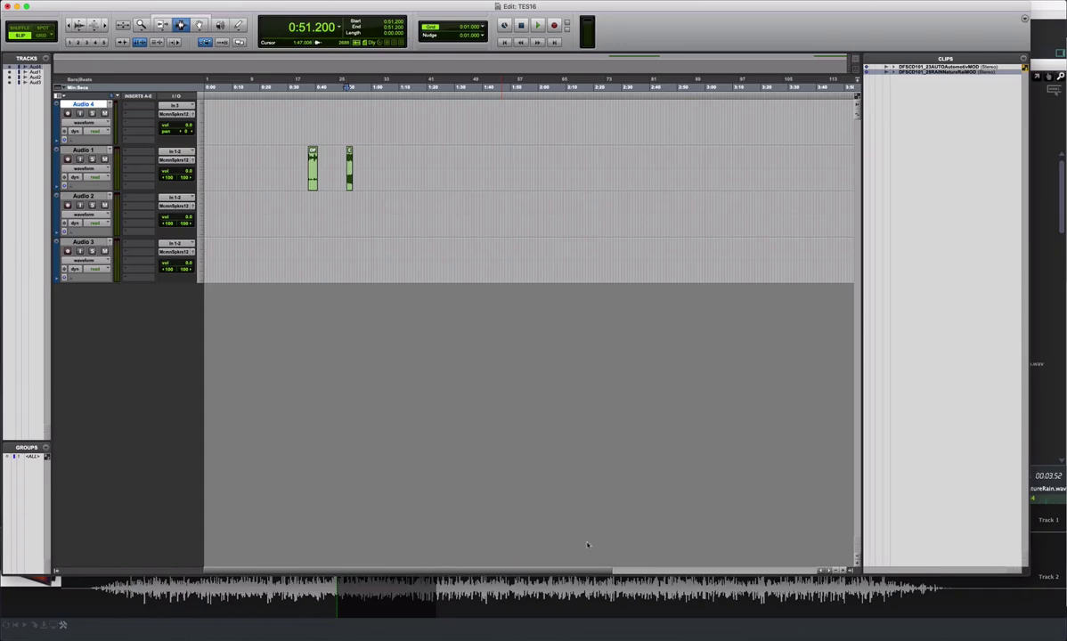
- Drag about six seconds of Horse Steeplechase Finish onto Audio 2 at 0:59.562
{"action": "left_click", "coordinate": [979, 600]}
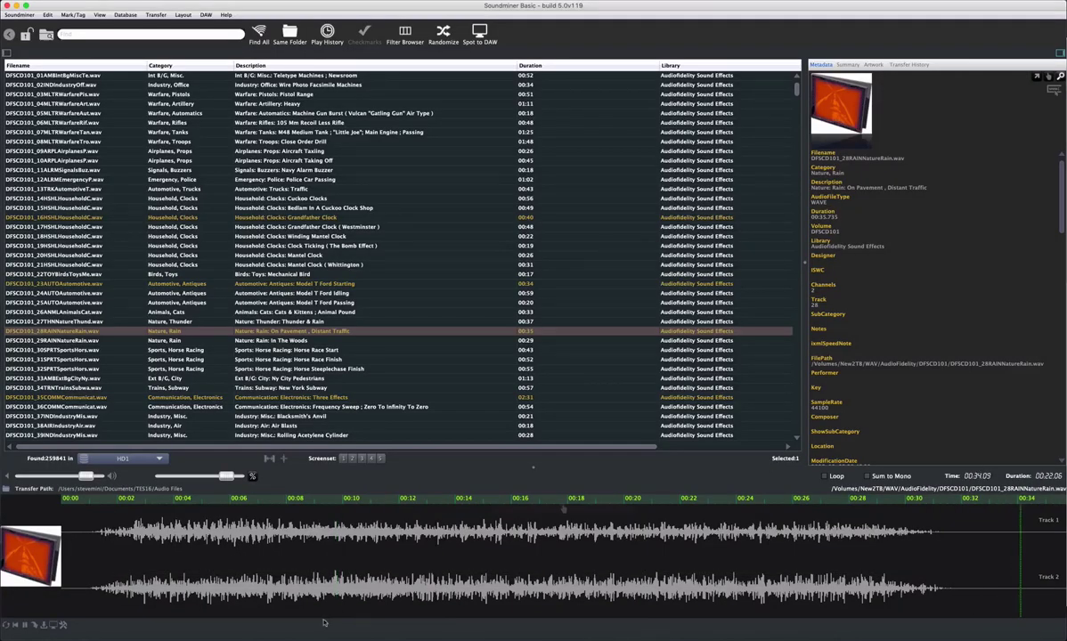
{"action": "left_click", "coordinate": [365, 552]}
{"action": "left_click", "coordinate": [282, 368]}
{"action": "left_click_drag", "start_coordinate": [322, 557], "coordinate": [424, 556]}
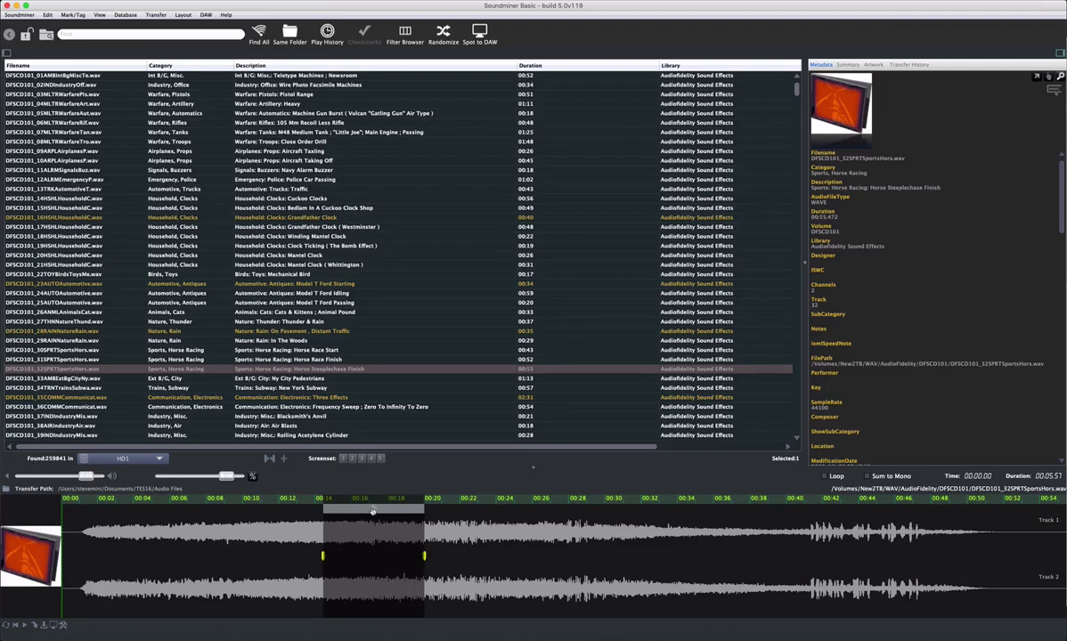
{"action": "left_click_drag", "start_coordinate": [372, 510], "coordinate": [372, 215]}
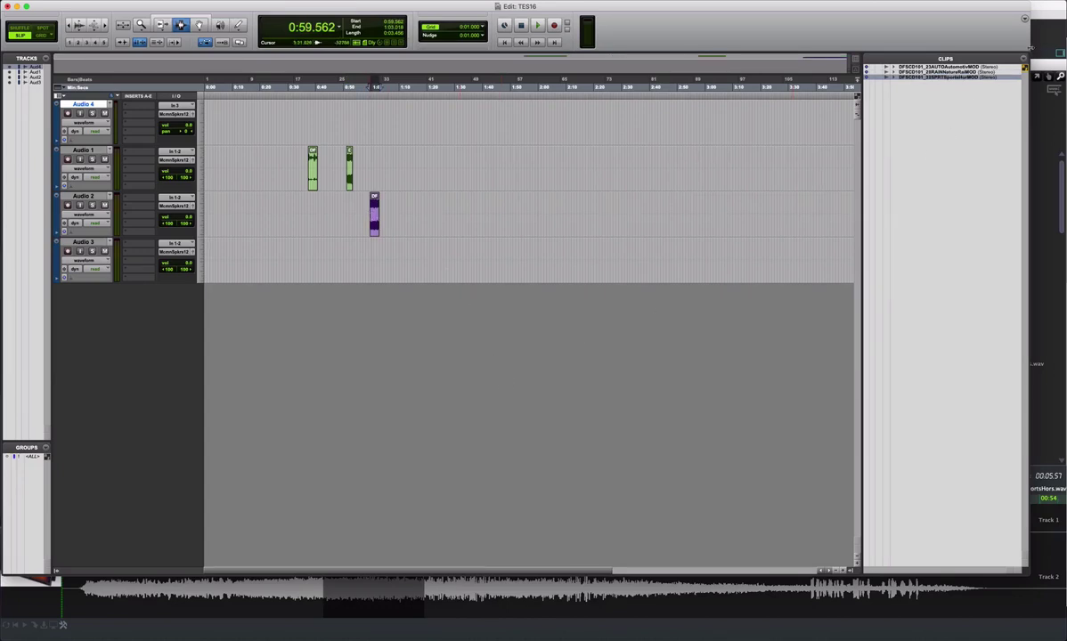
{"action": "left_click", "coordinate": [1036, 49]}
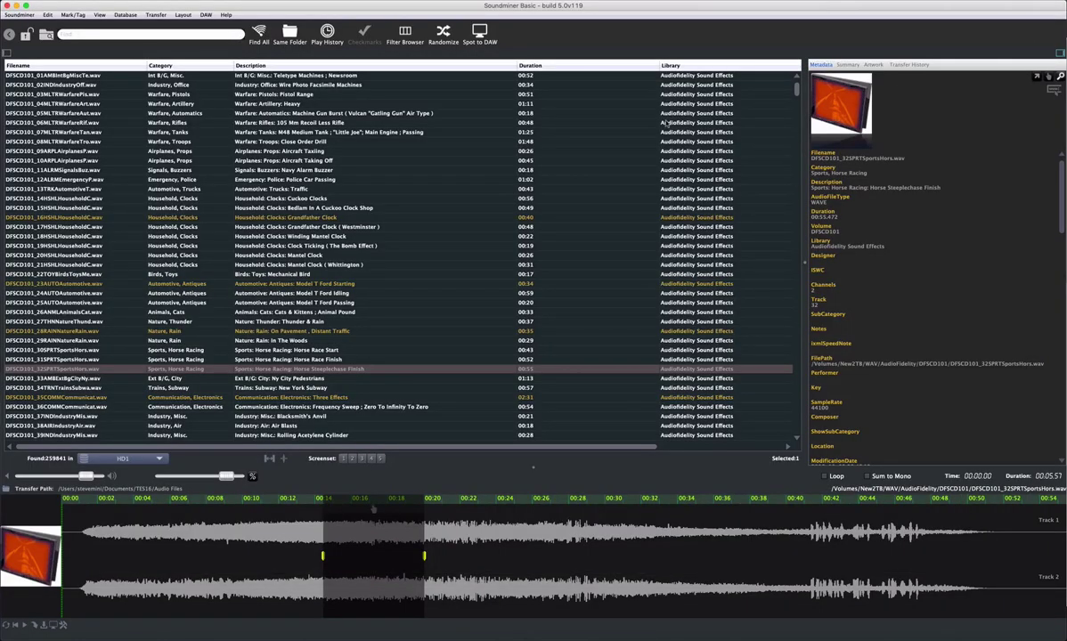
- Search the sound library for 'hit'
{"action": "left_click", "coordinate": [278, 105]}
{"action": "left_click", "coordinate": [133, 33]}
{"action": "type", "text": "hit"}
{"action": "key", "text": "Return"}
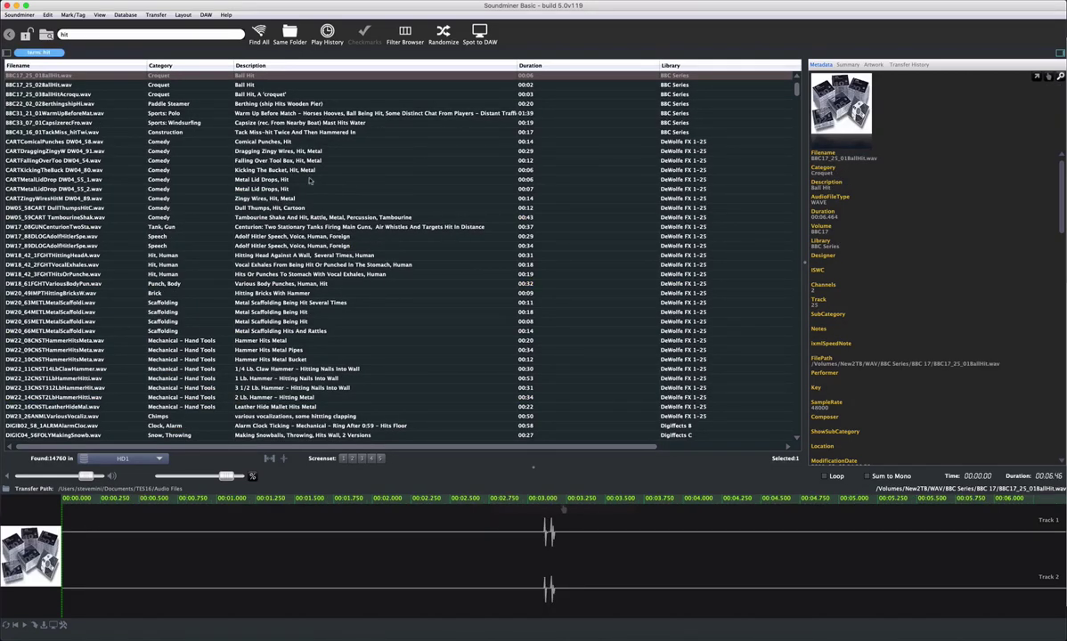
- Drag roughly 00:12–00:21 of Dragging Zingy Wires, Hit, Metal onto Audio 2
{"action": "left_click", "coordinate": [300, 152]}
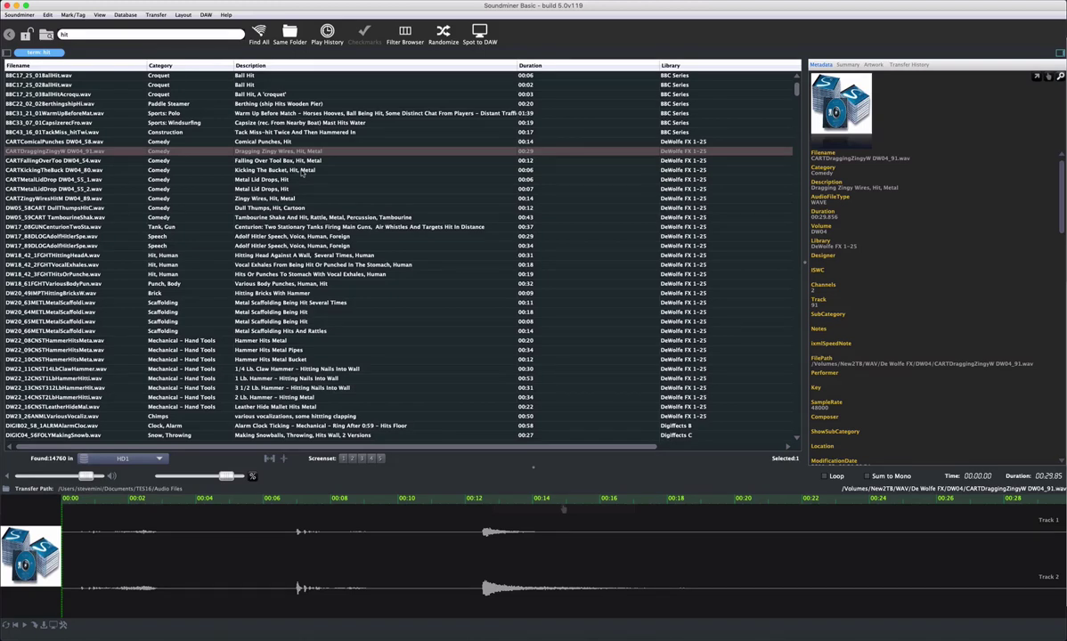
{"action": "left_click_drag", "start_coordinate": [465, 533], "coordinate": [788, 531]}
{"action": "mouse_move", "coordinate": [626, 510]}
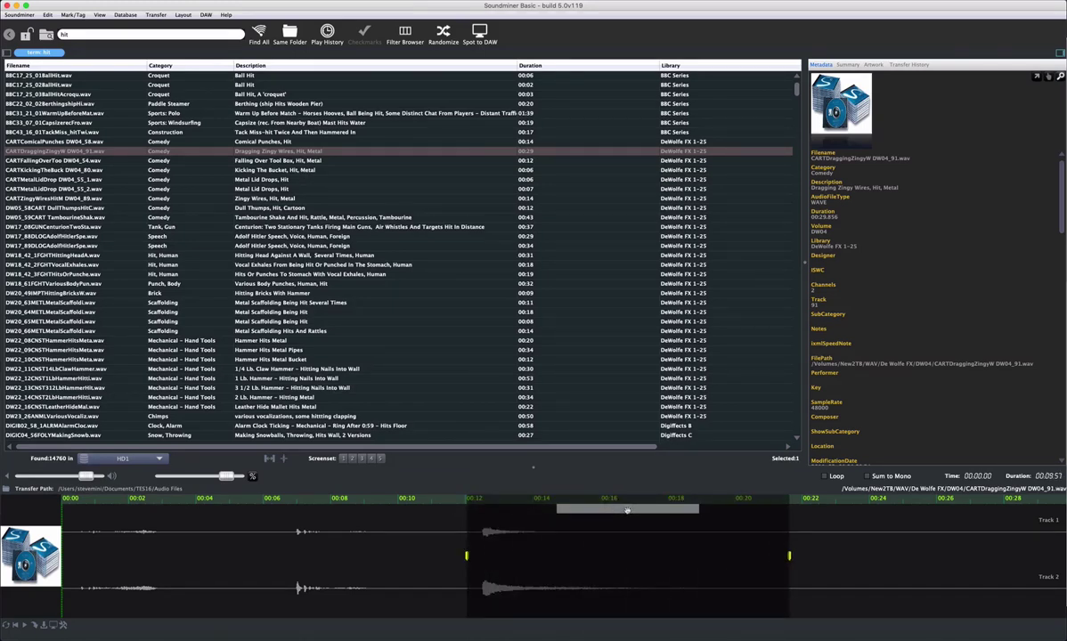
{"action": "left_click_drag", "start_coordinate": [626, 509], "coordinate": [428, 218]}
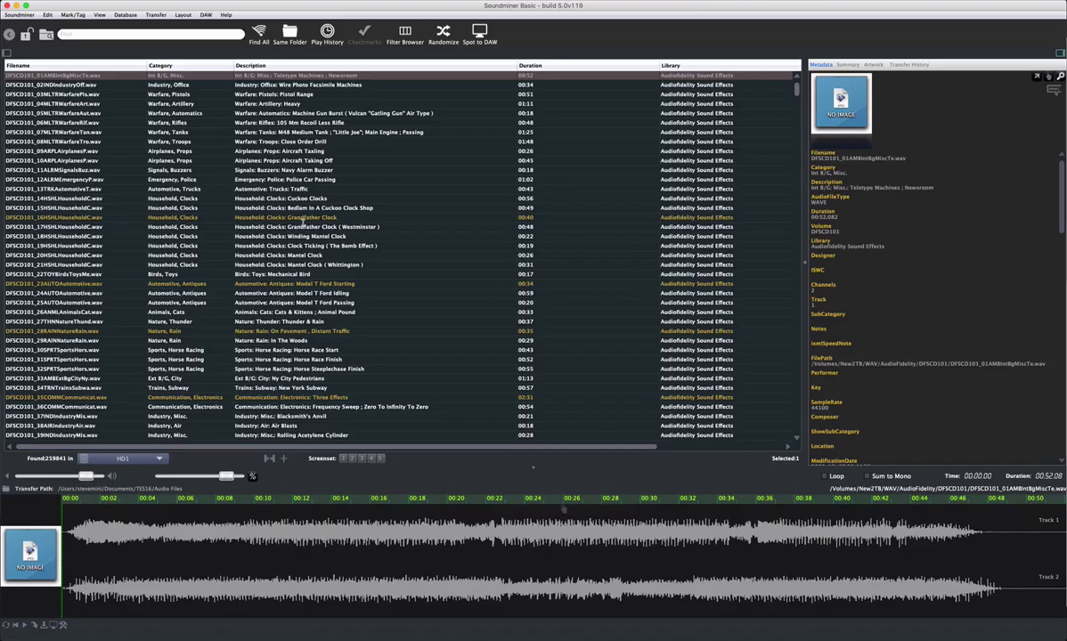
- Select Rain In The Woods through Ny City Pedestrians and choose Transfer > Bring Into DAW
{"action": "left_click", "coordinate": [289, 160]}
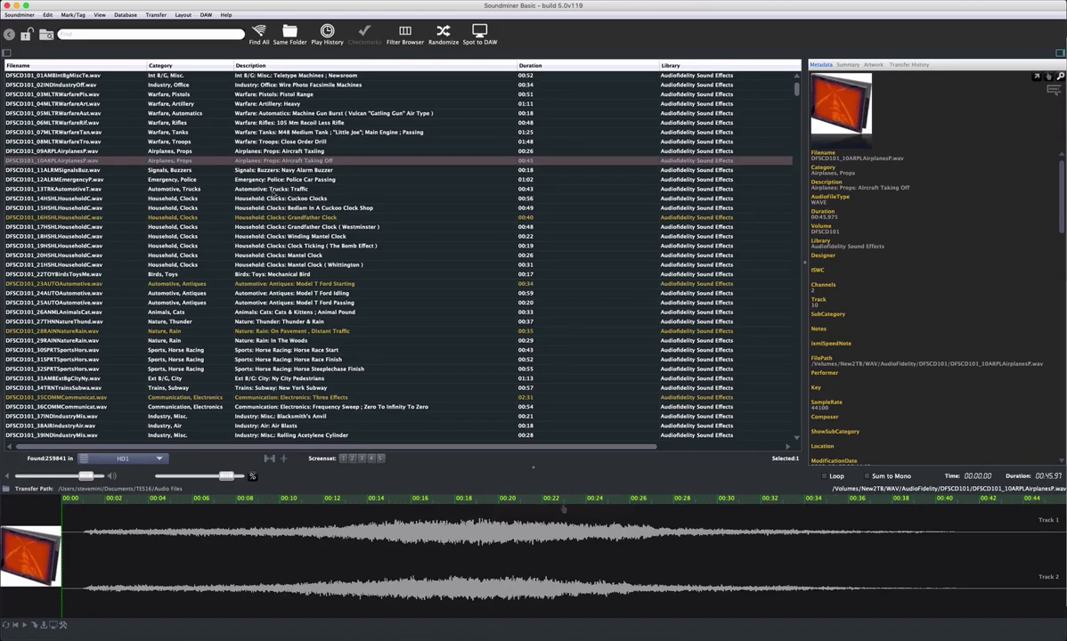
{"action": "left_click", "coordinate": [256, 311]}
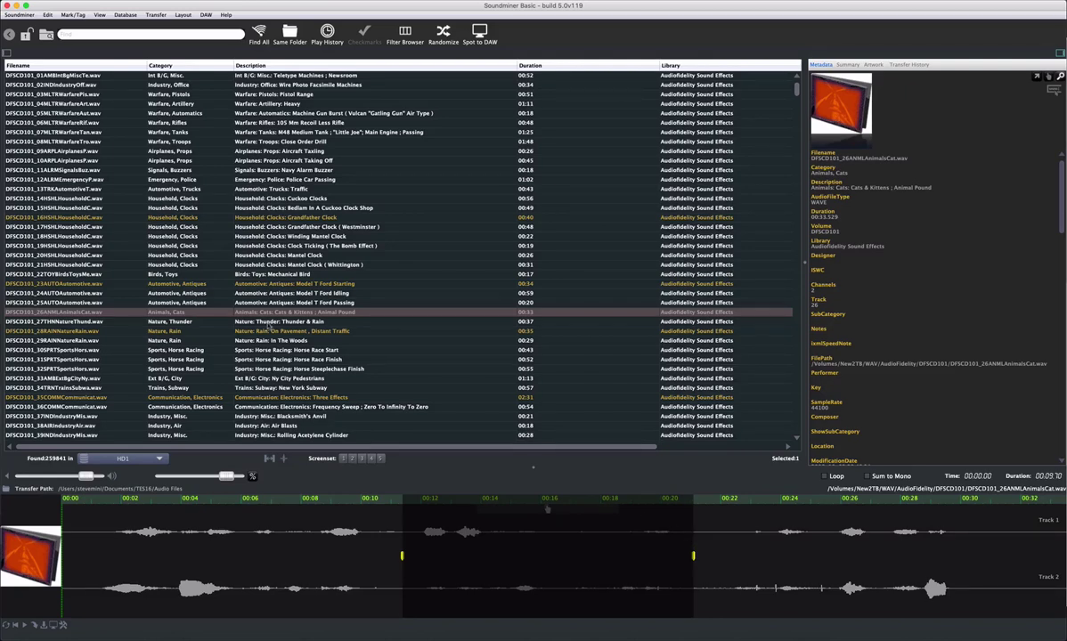
{"action": "left_click_drag", "start_coordinate": [258, 340], "coordinate": [264, 379]}
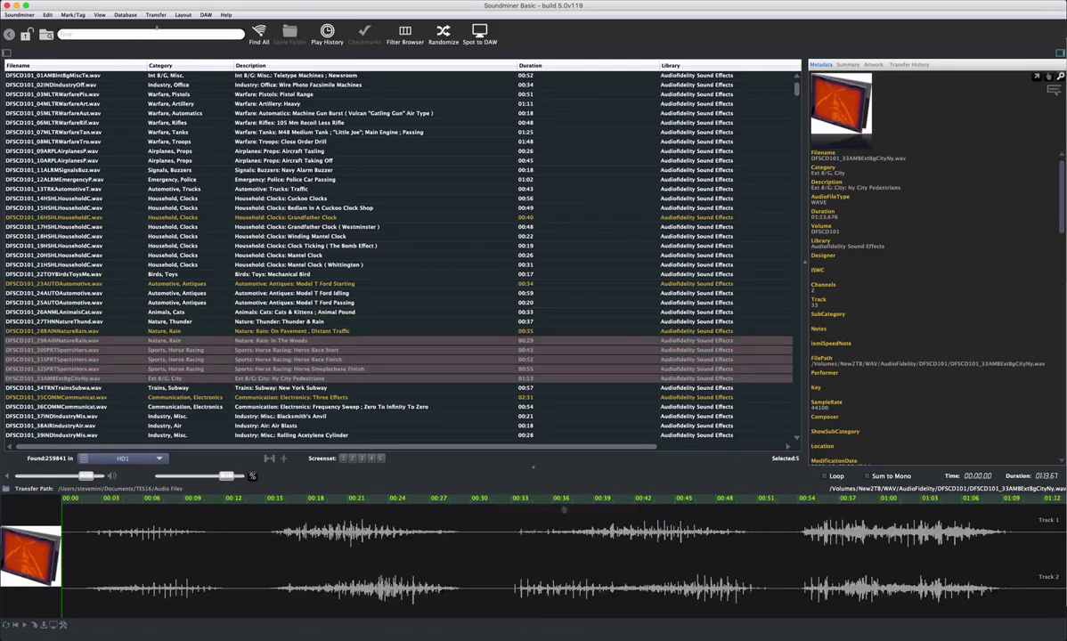
{"action": "left_click", "coordinate": [156, 15]}
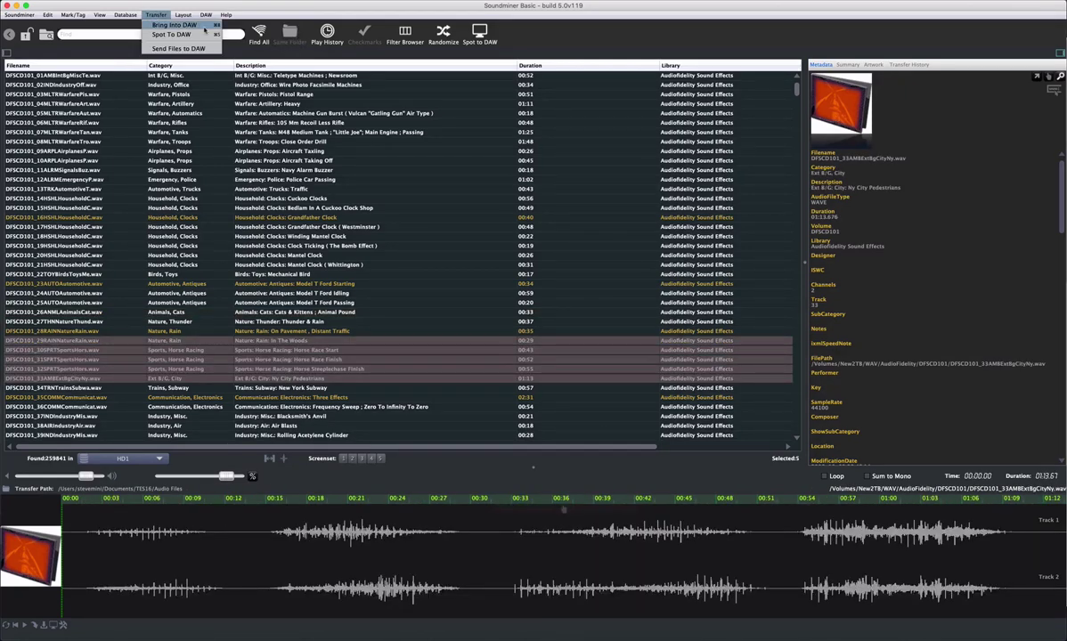
{"action": "left_click", "coordinate": [204, 27]}
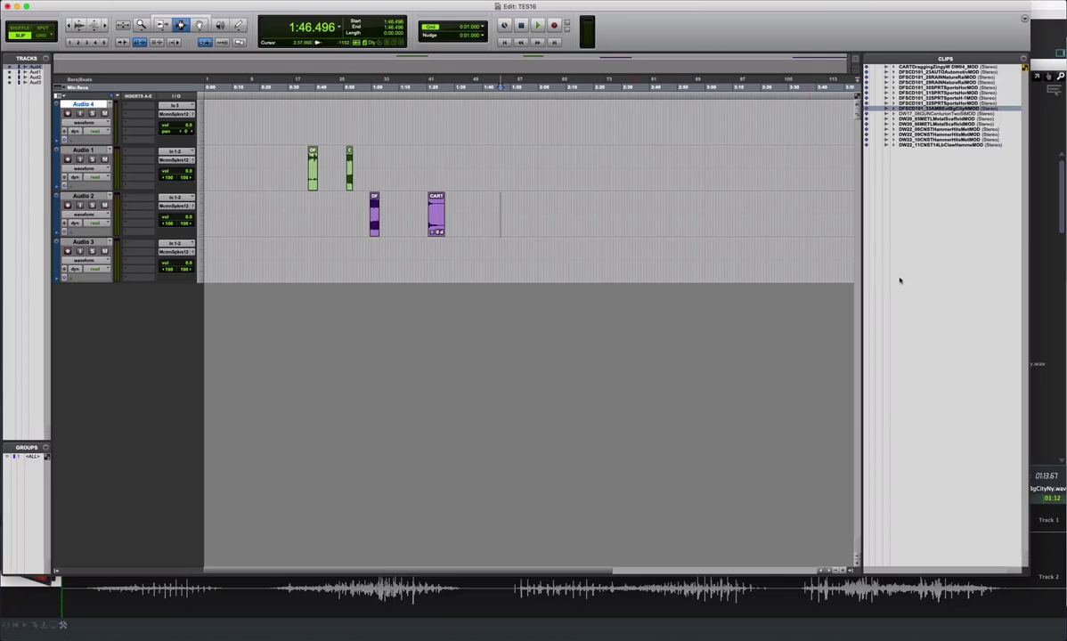
- Open the Transfer History tab, look over its Edit menu options, then dismiss them
{"action": "left_click", "coordinate": [1037, 305]}
{"action": "left_click", "coordinate": [300, 149]}
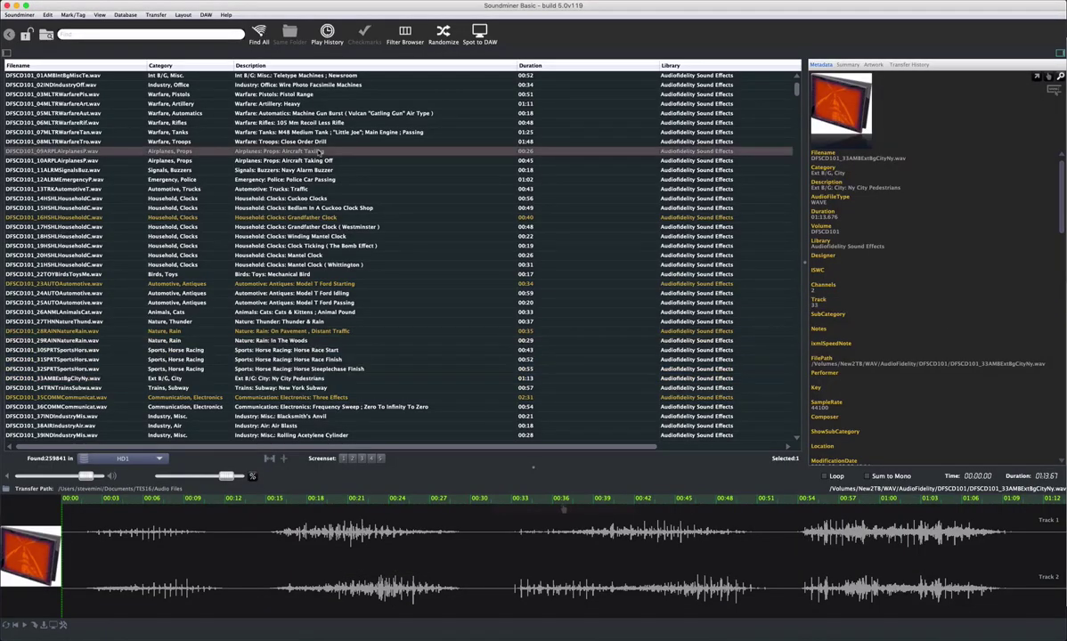
{"action": "left_click", "coordinate": [908, 65]}
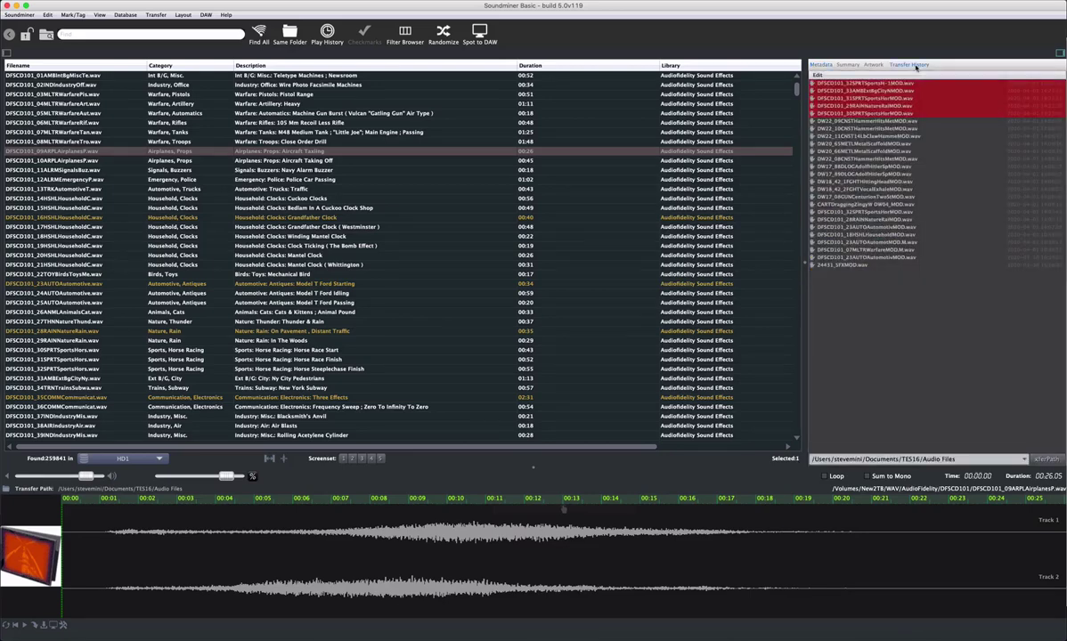
{"action": "left_click", "coordinate": [817, 75]}
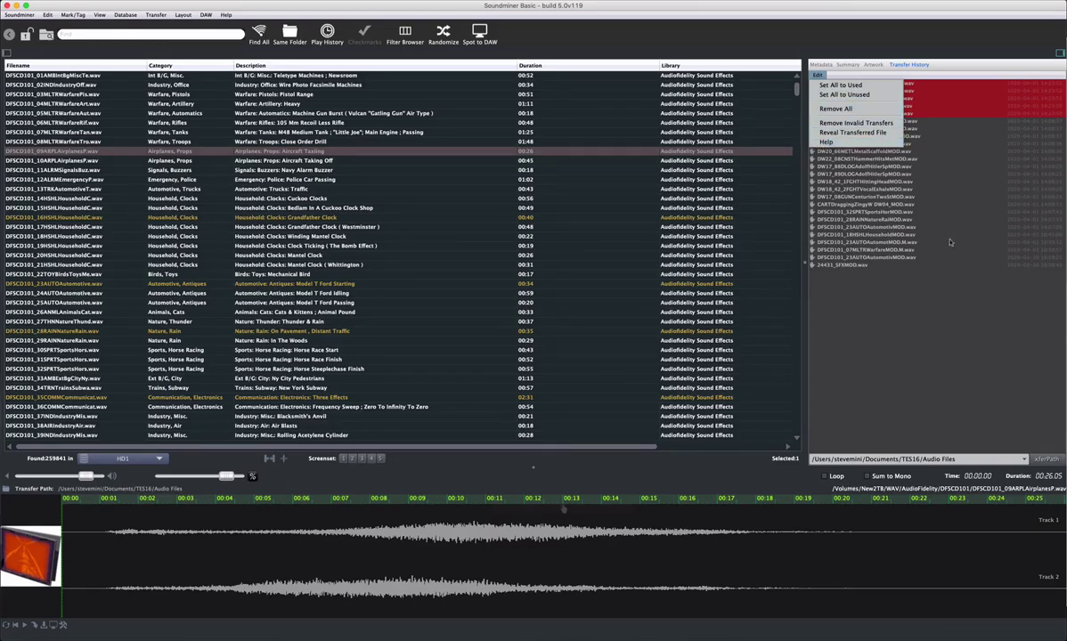
{"action": "left_click", "coordinate": [928, 314]}
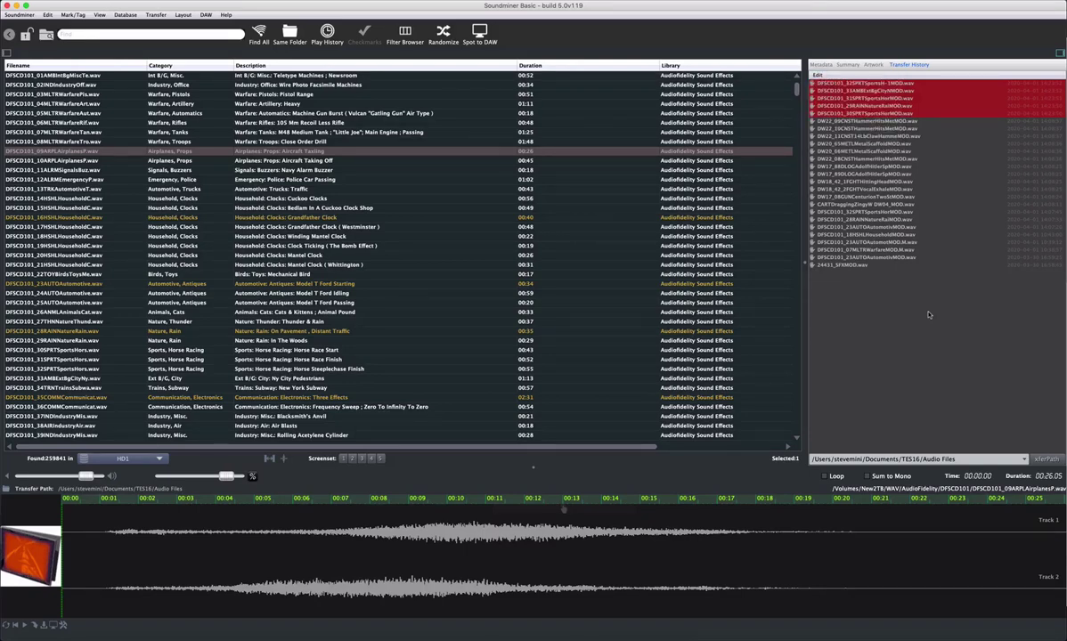